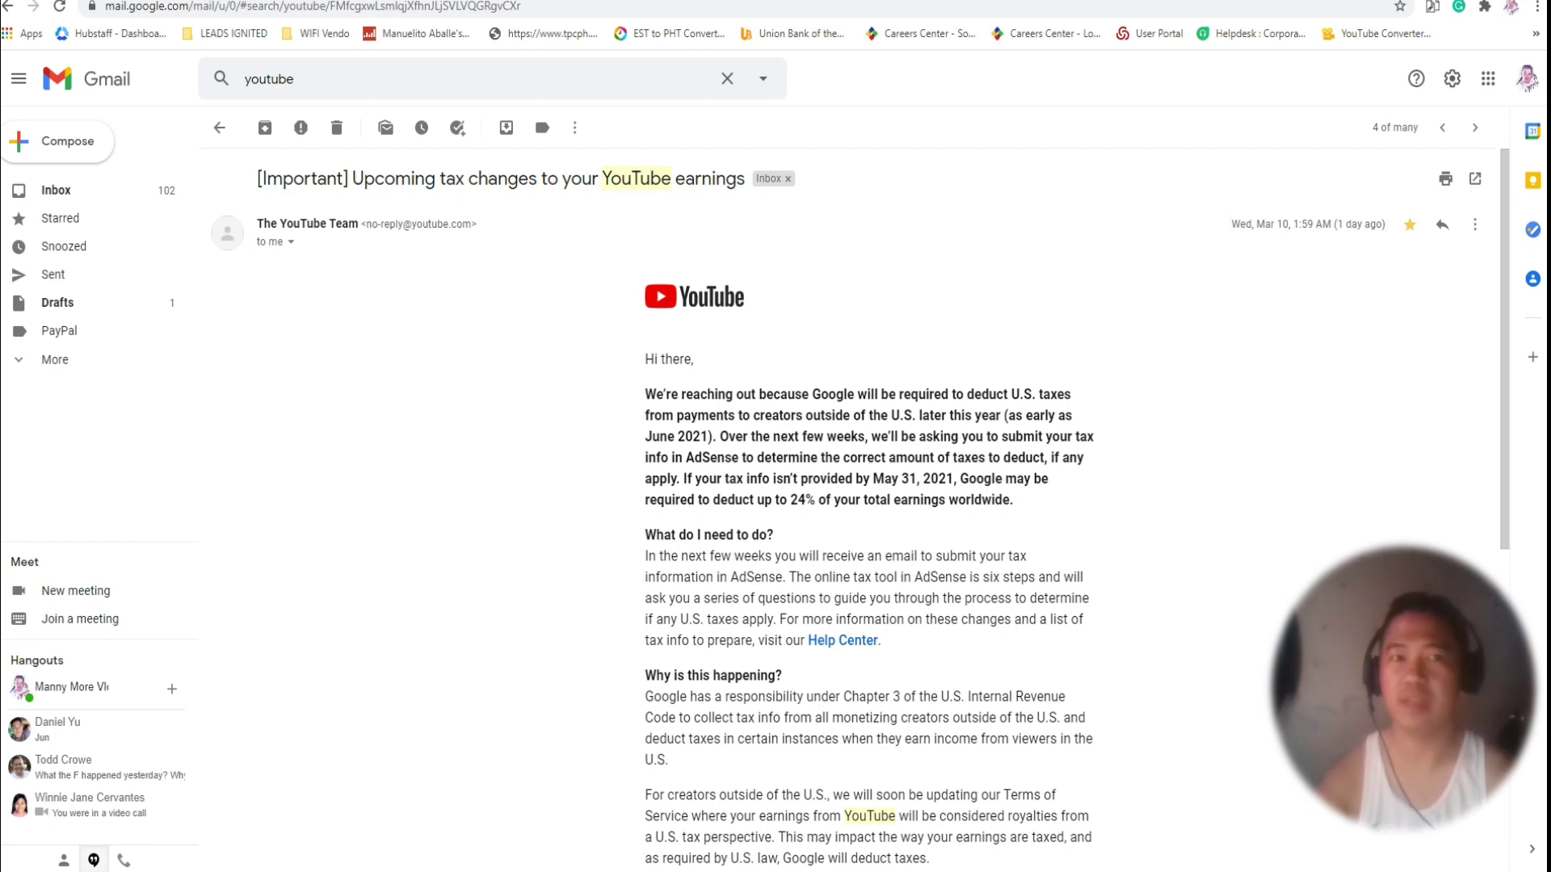
{"action": "scroll", "coordinate": [955, 355], "scroll_direction": "down", "scroll_amount": 1}
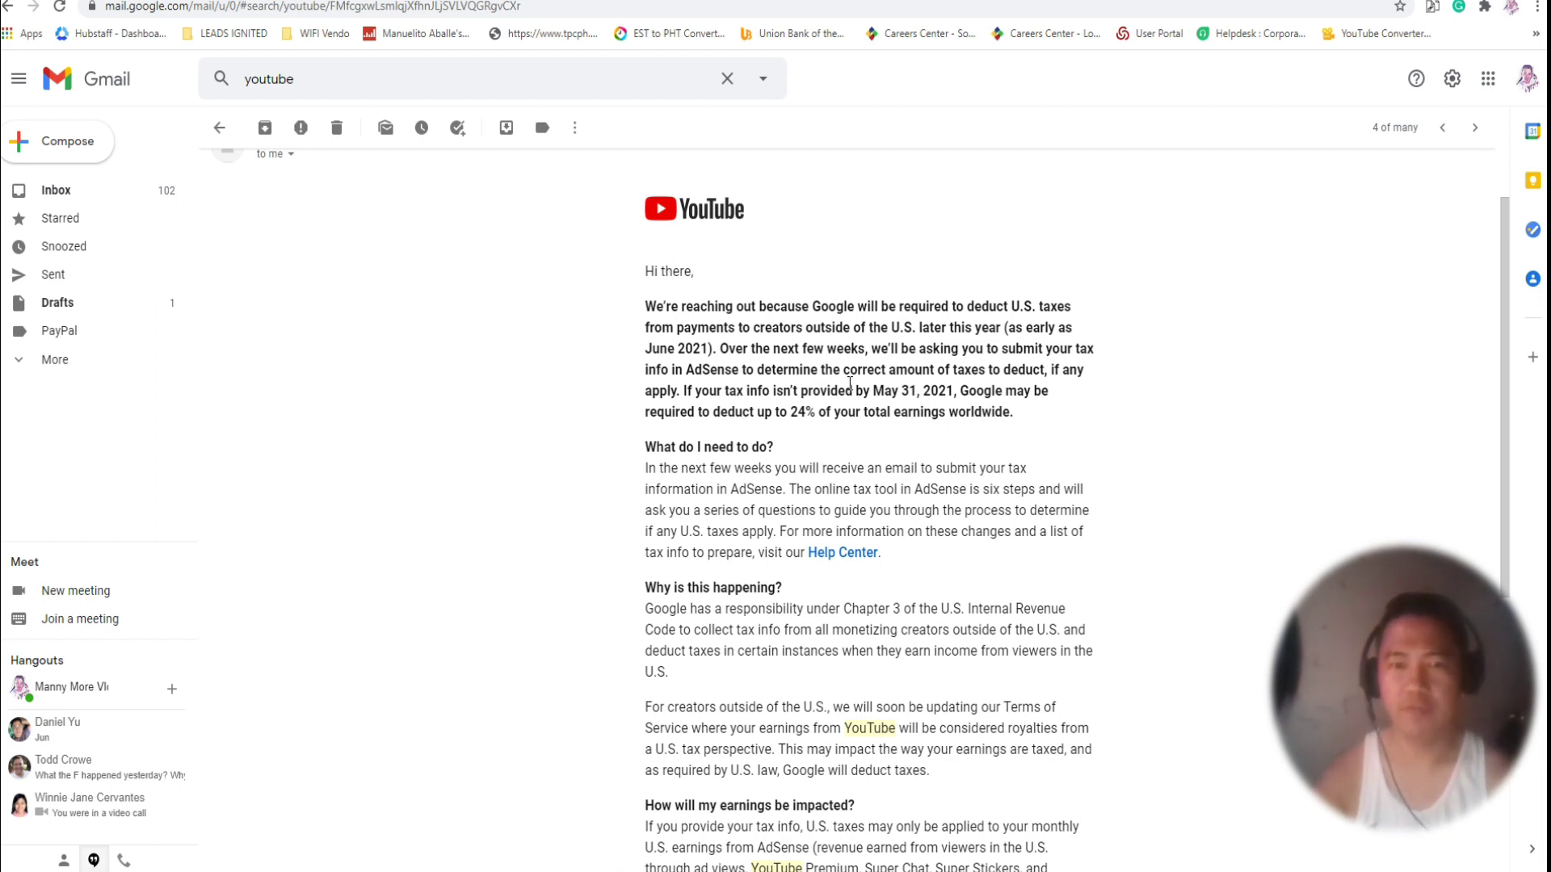
{"action": "scroll", "coordinate": [849, 388], "scroll_direction": "down", "scroll_amount": 2}
{"action": "scroll", "coordinate": [849, 391], "scroll_direction": "up", "scroll_amount": 1}
{"action": "scroll", "coordinate": [848, 388], "scroll_direction": "down", "scroll_amount": 3}
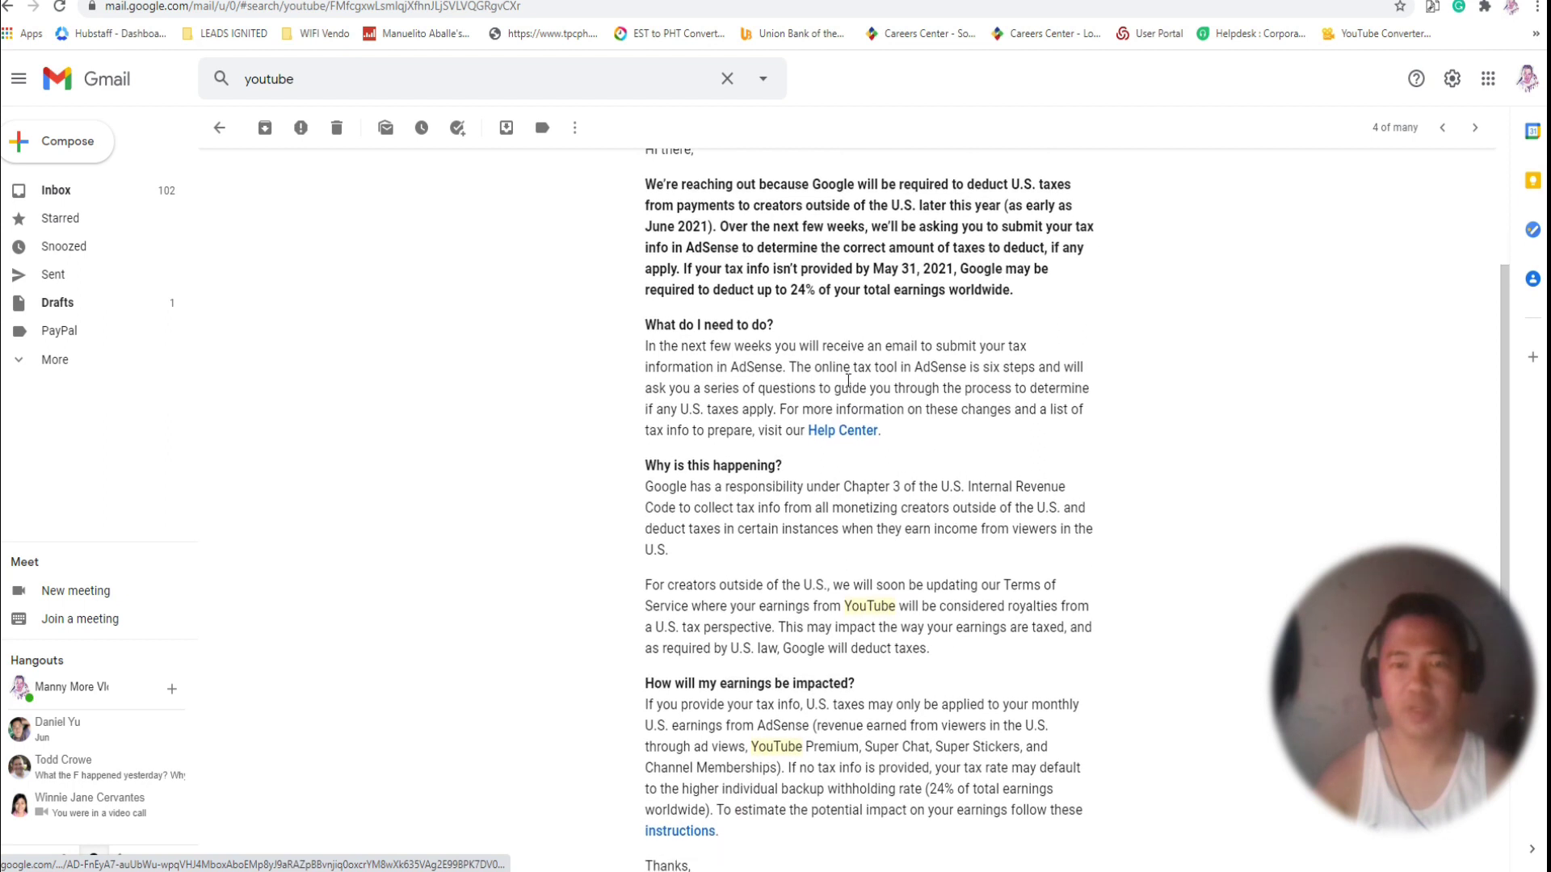
{"action": "scroll", "coordinate": [848, 384], "scroll_direction": "up", "scroll_amount": 3}
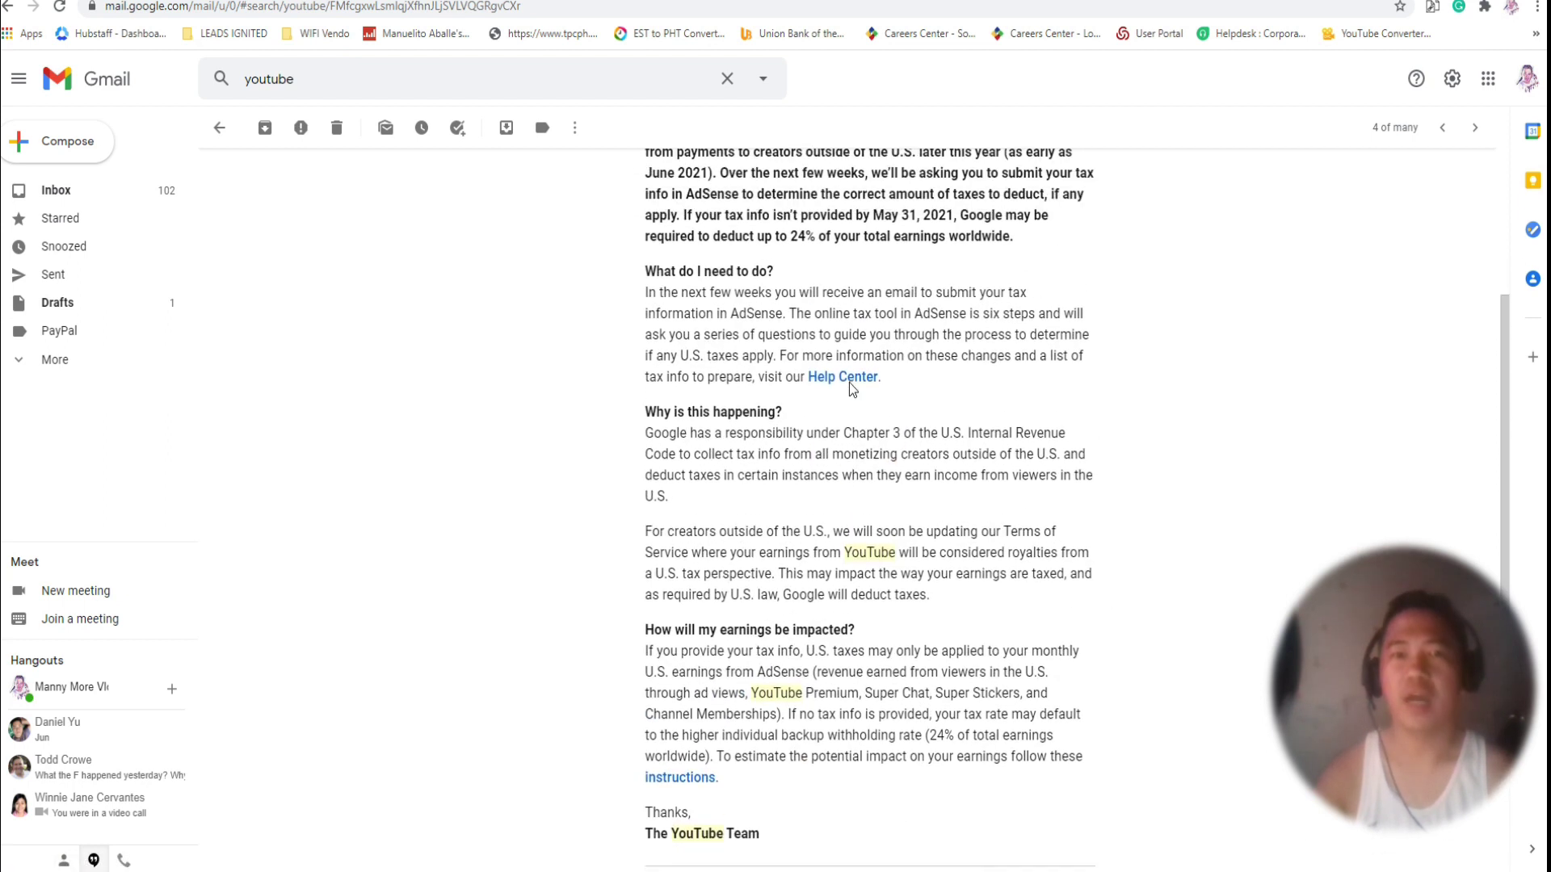
{"action": "scroll", "coordinate": [851, 375], "scroll_direction": "up", "scroll_amount": 1}
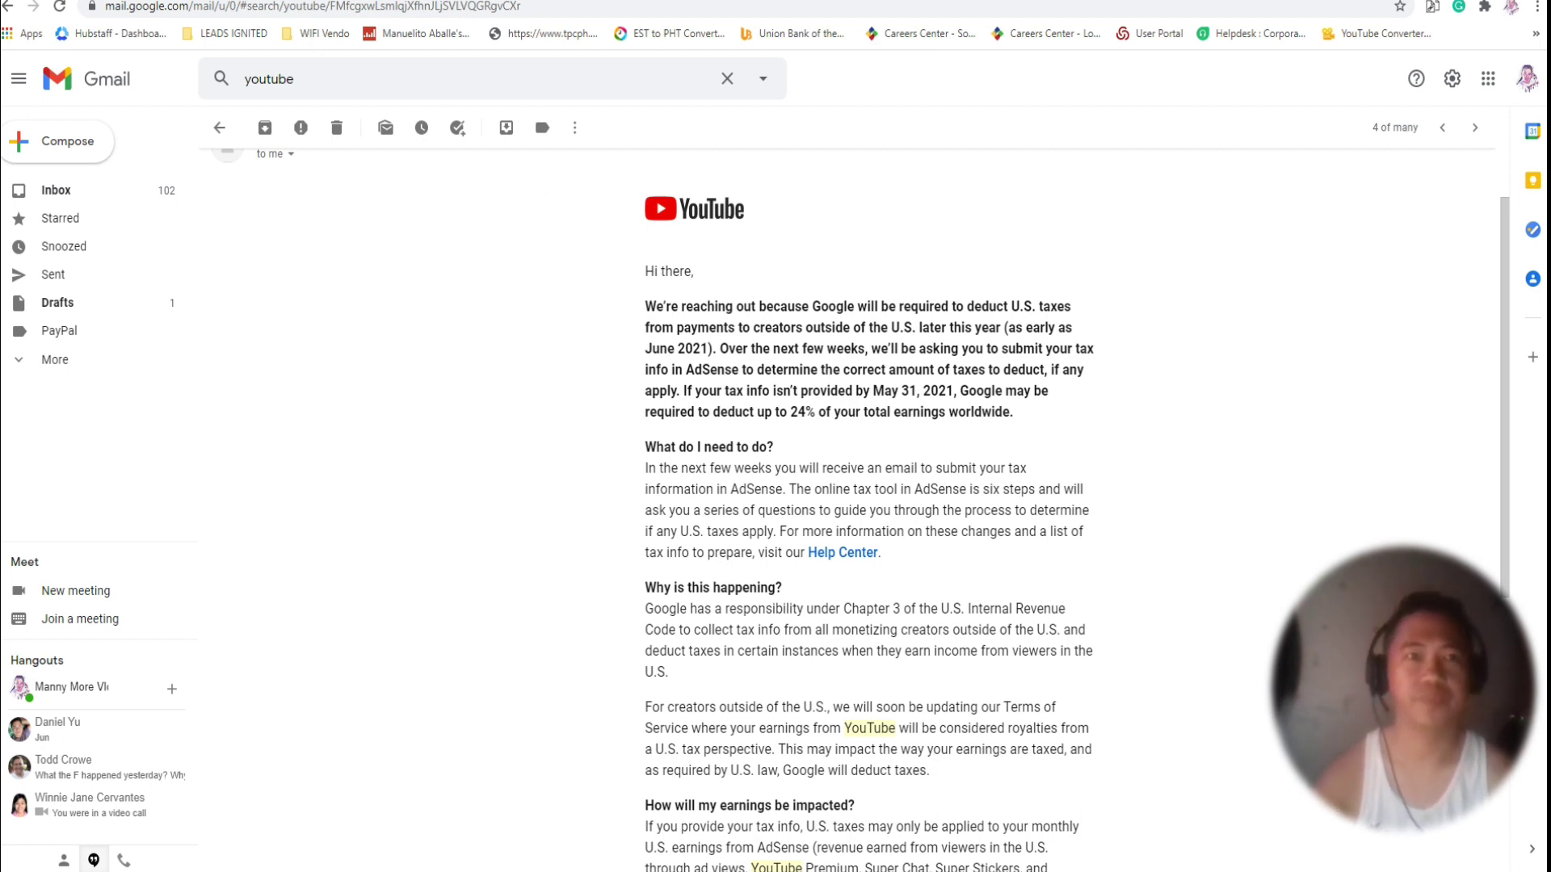
{"action": "key", "text": "ctrl+t"}
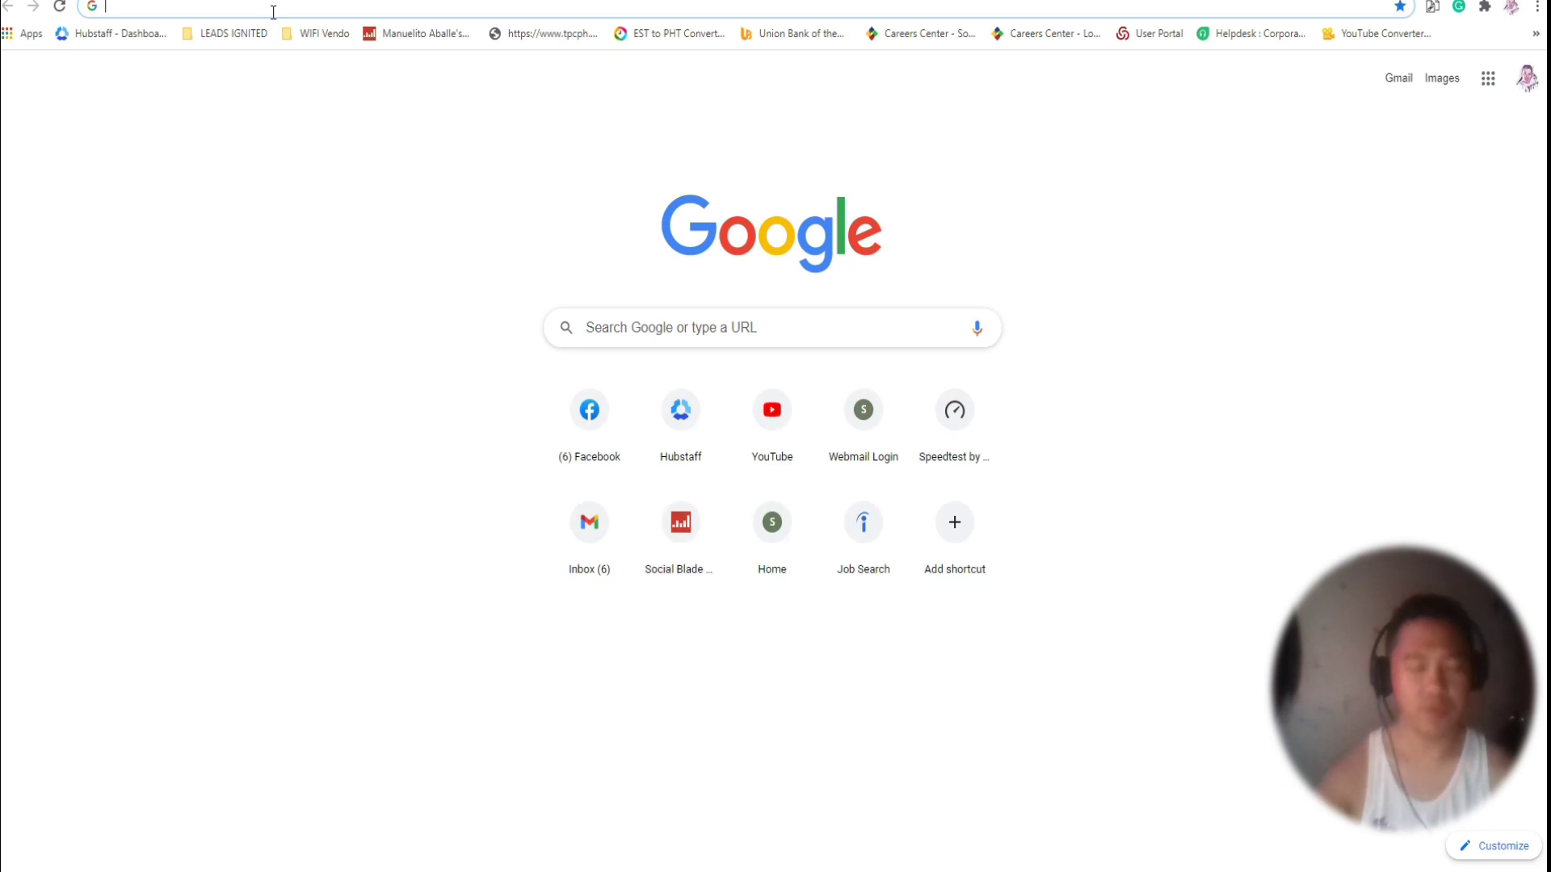
Open Google AdSense from the 'ad' address suggestion and go to Manage tax info.
{"action": "type", "text": "ad"}
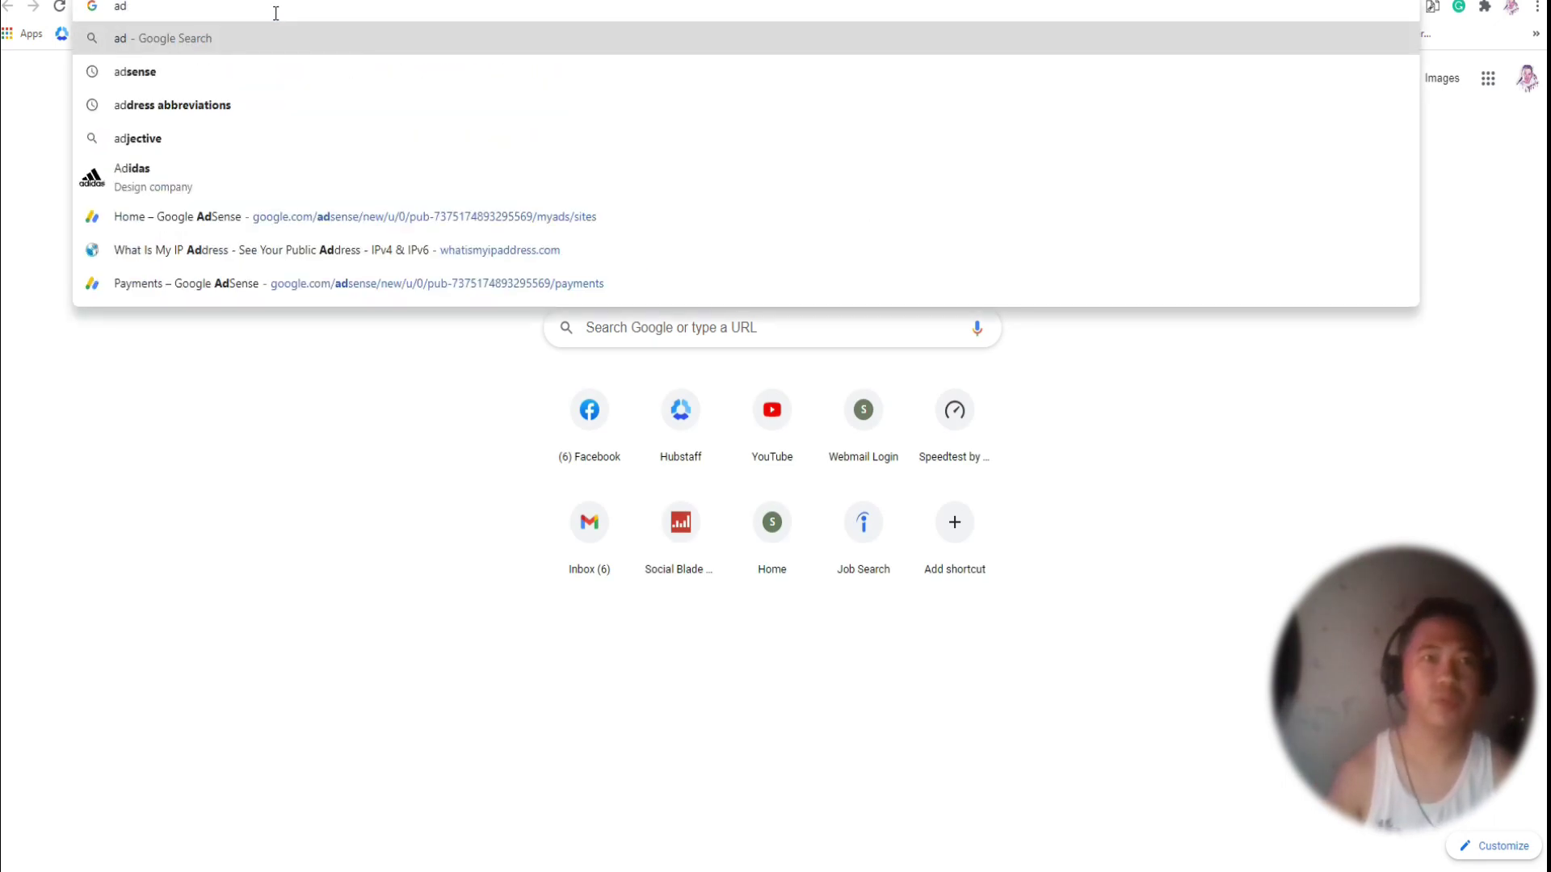
{"action": "left_click", "coordinate": [152, 217]}
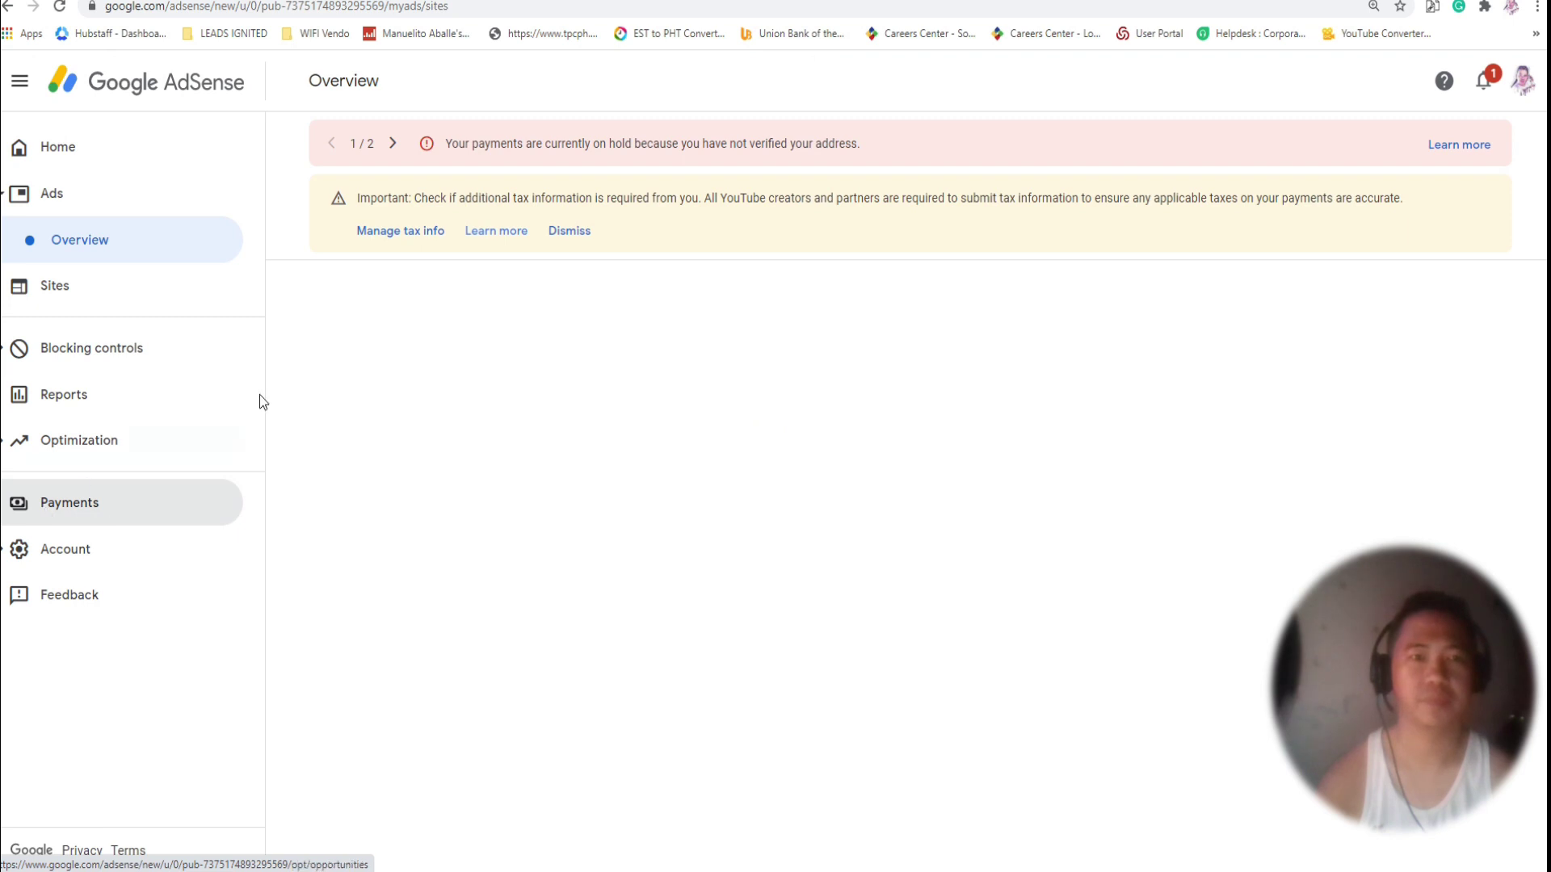
{"action": "left_click", "coordinate": [391, 232]}
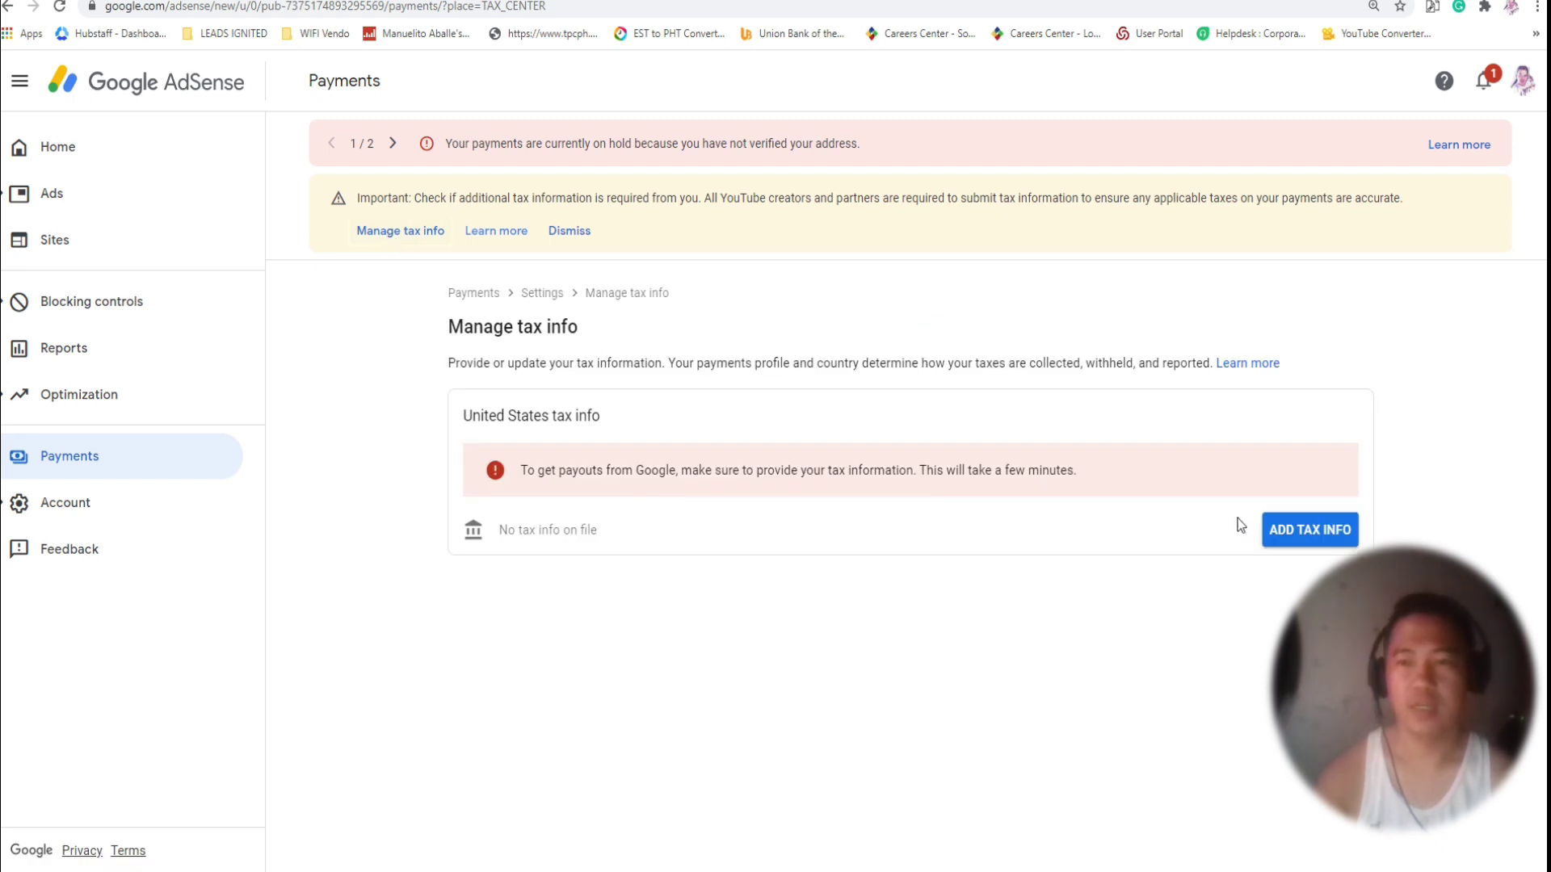
Start adding United States tax info and verify the account with its password.
{"action": "left_click", "coordinate": [1296, 535]}
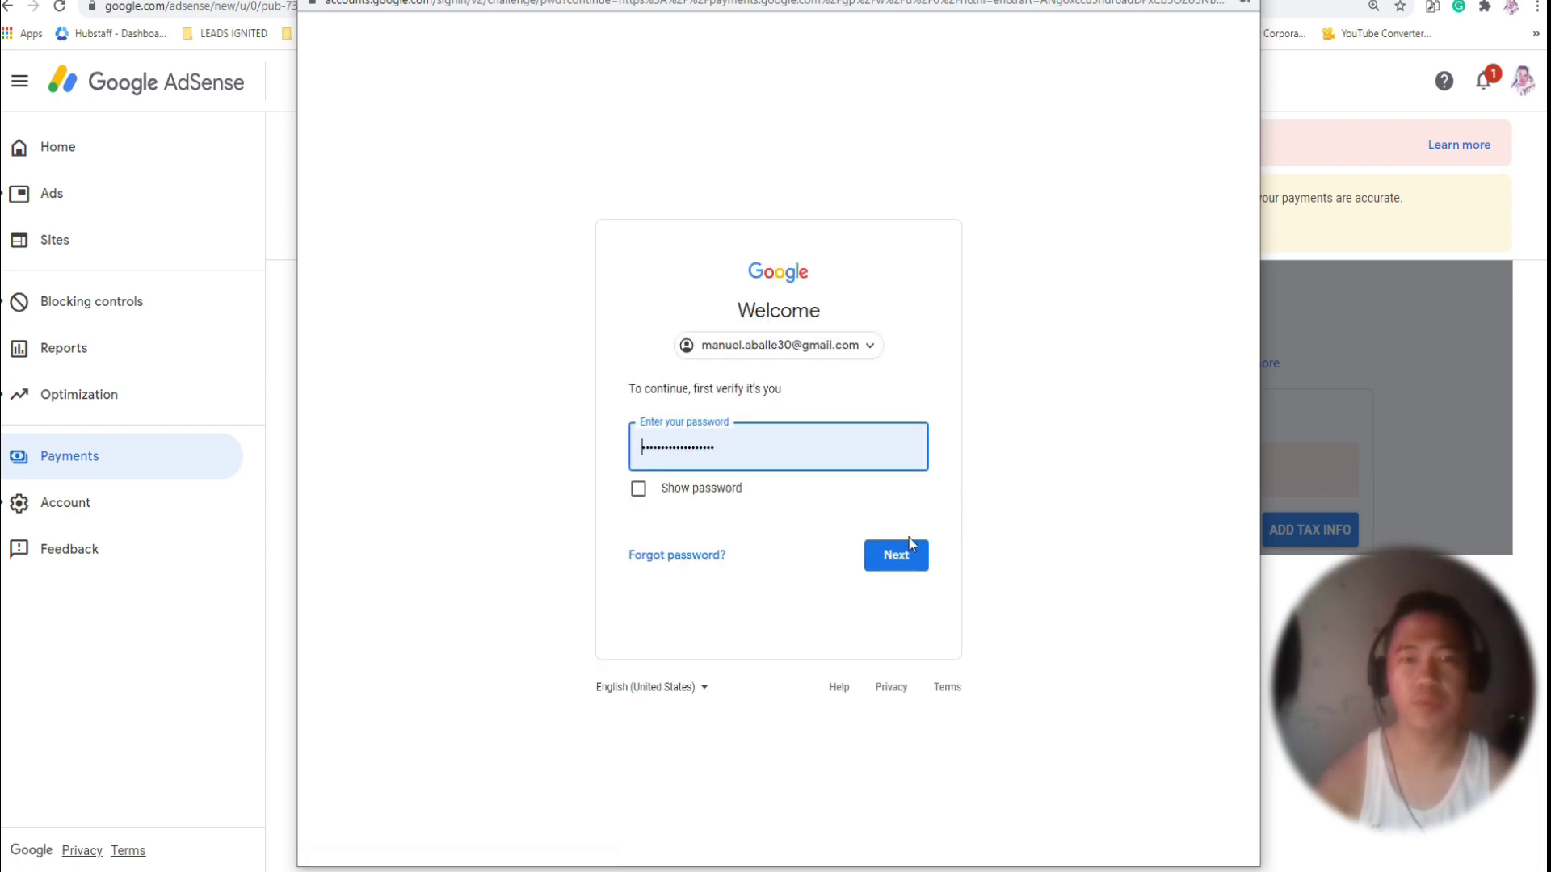
{"action": "left_click", "coordinate": [913, 564]}
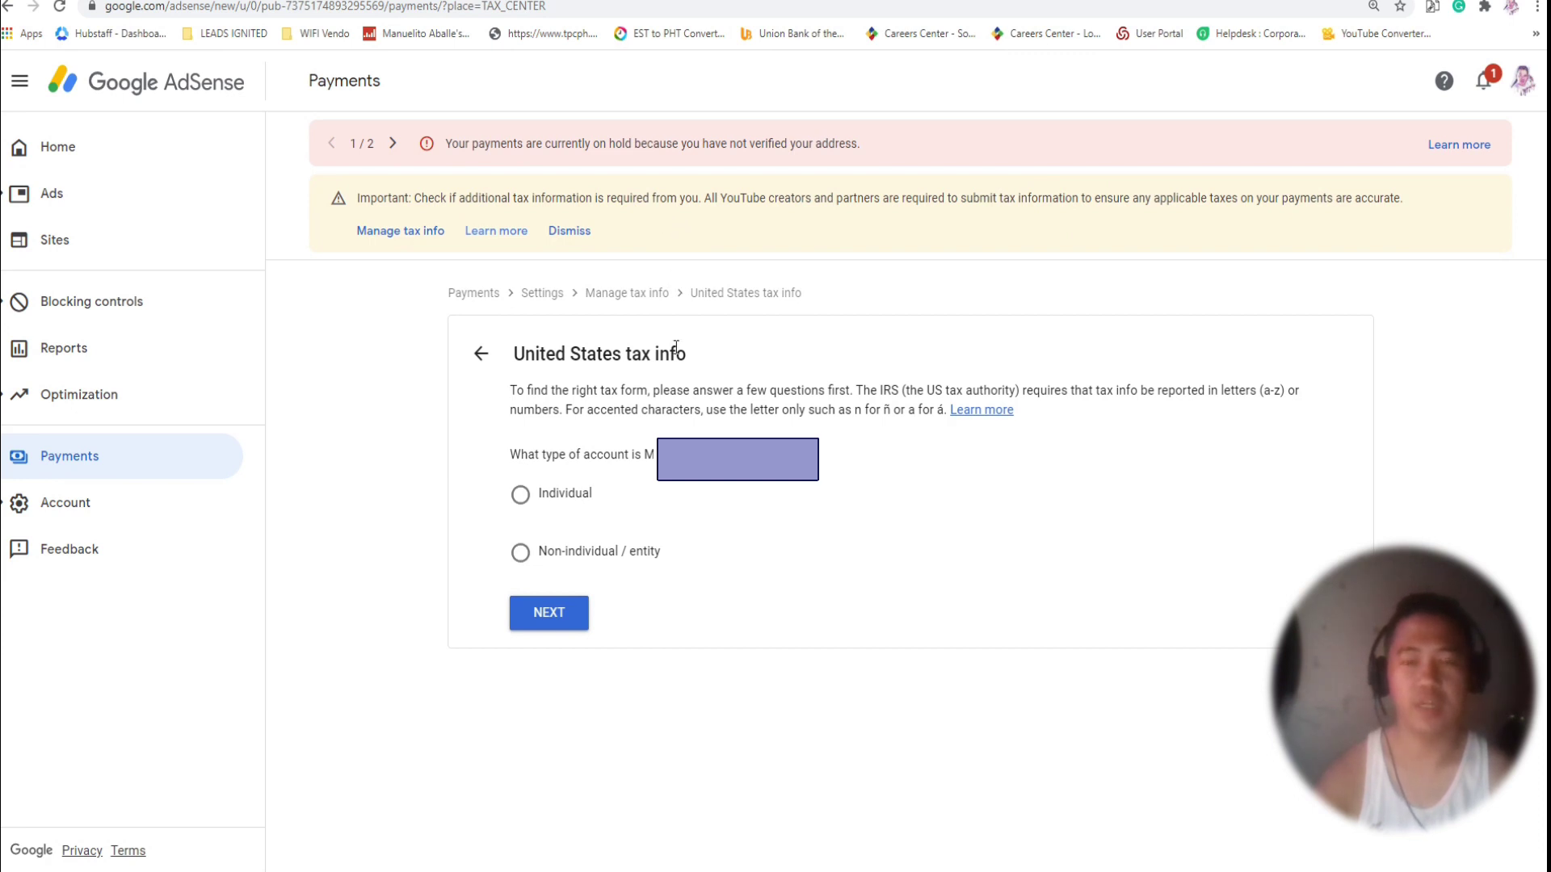
Answer the questionnaire: Individual account, not a US citizen or resident, W-8BEN form type.
{"action": "left_click", "coordinate": [526, 499]}
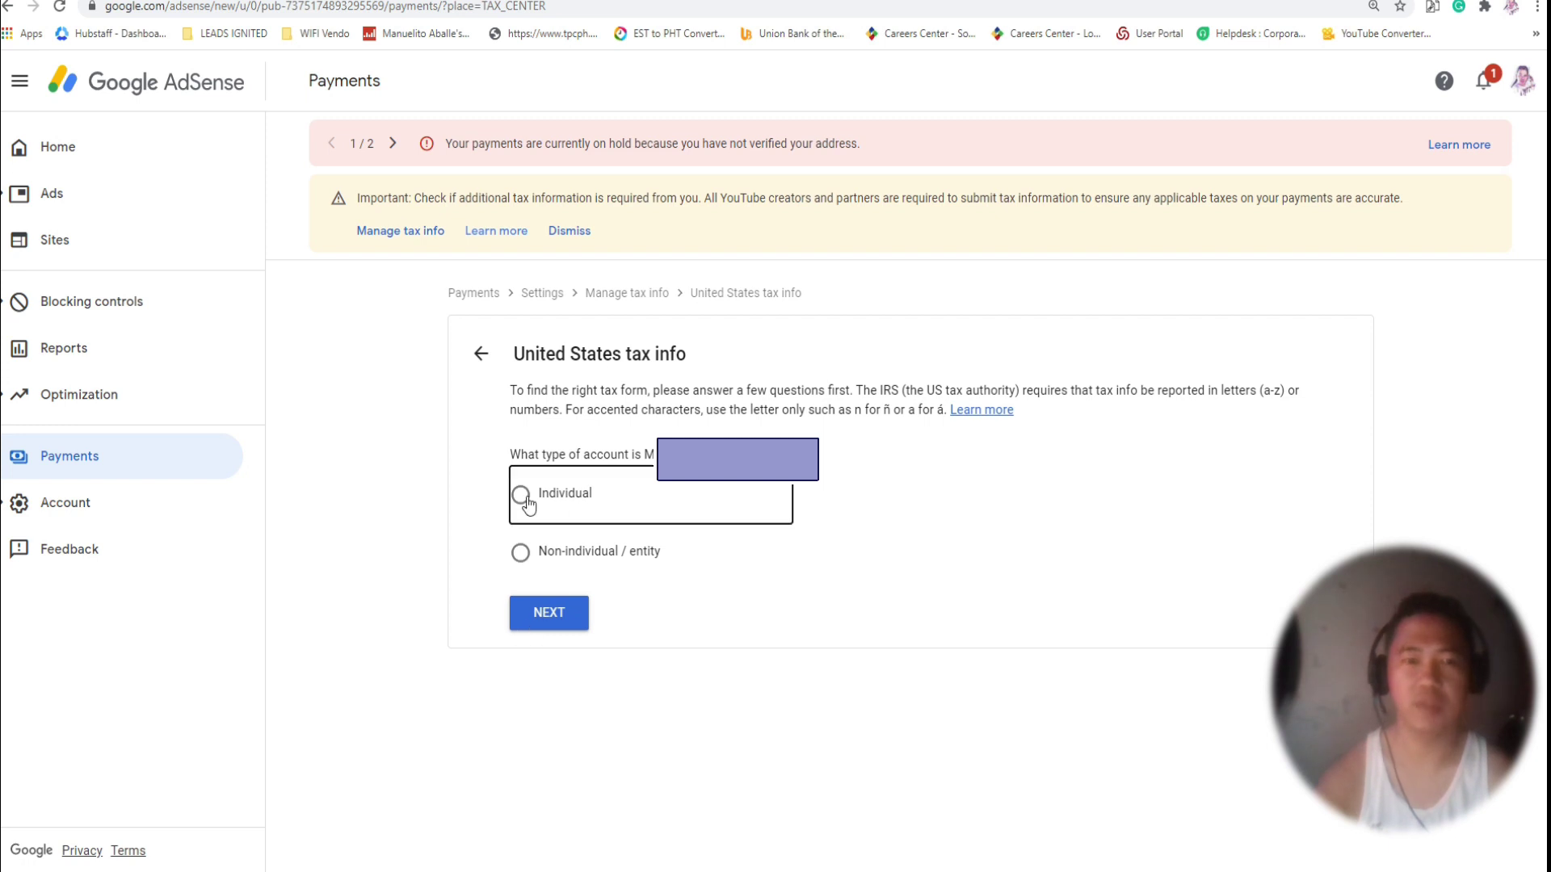
{"action": "left_click", "coordinate": [572, 615]}
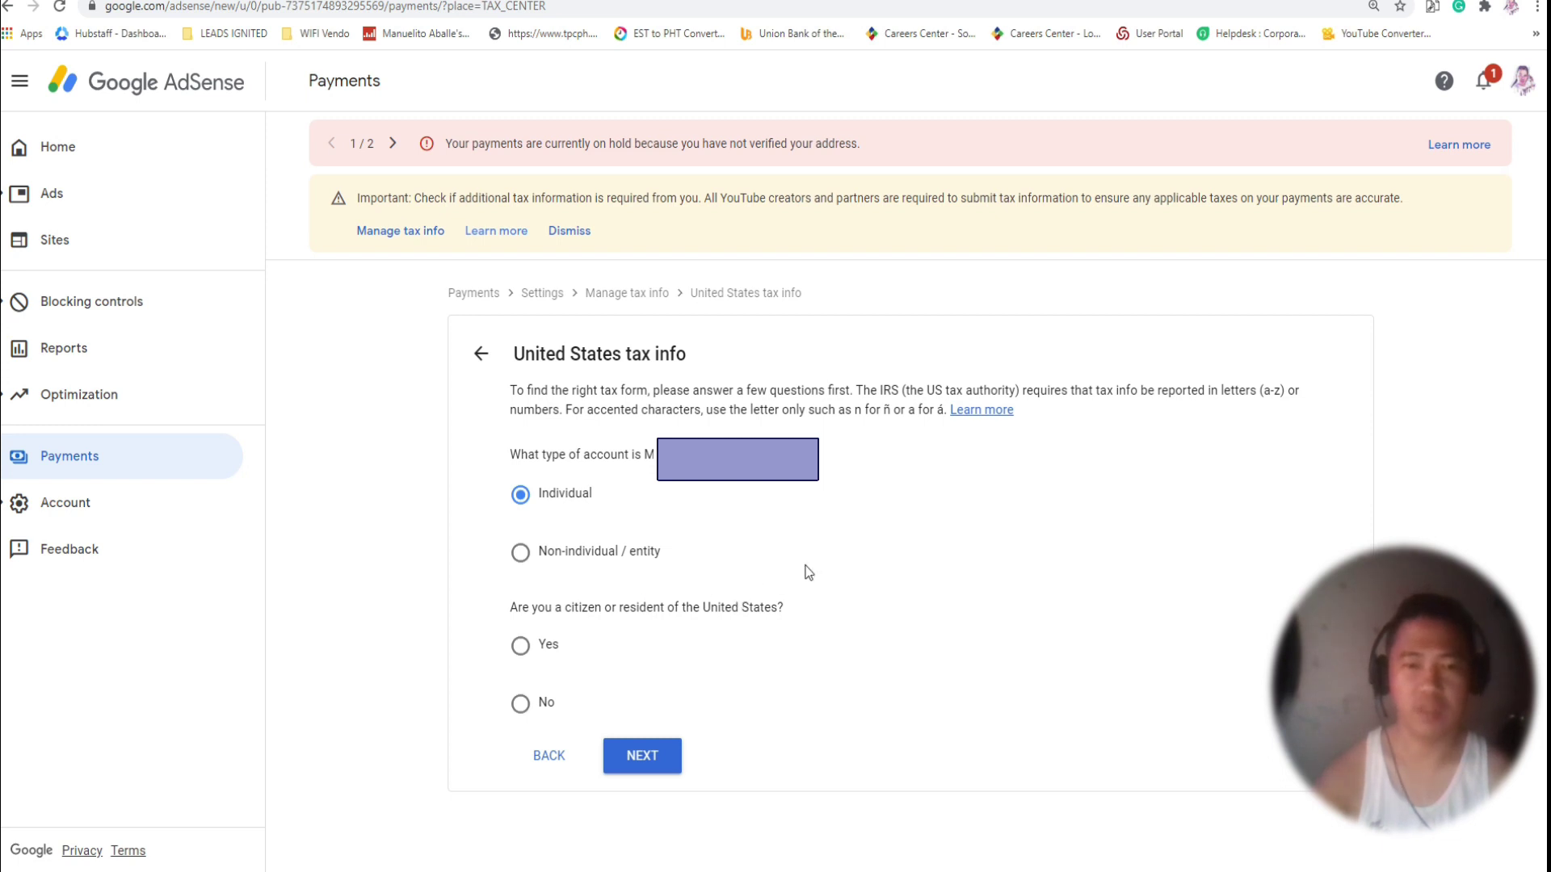
{"action": "left_click", "coordinate": [521, 705]}
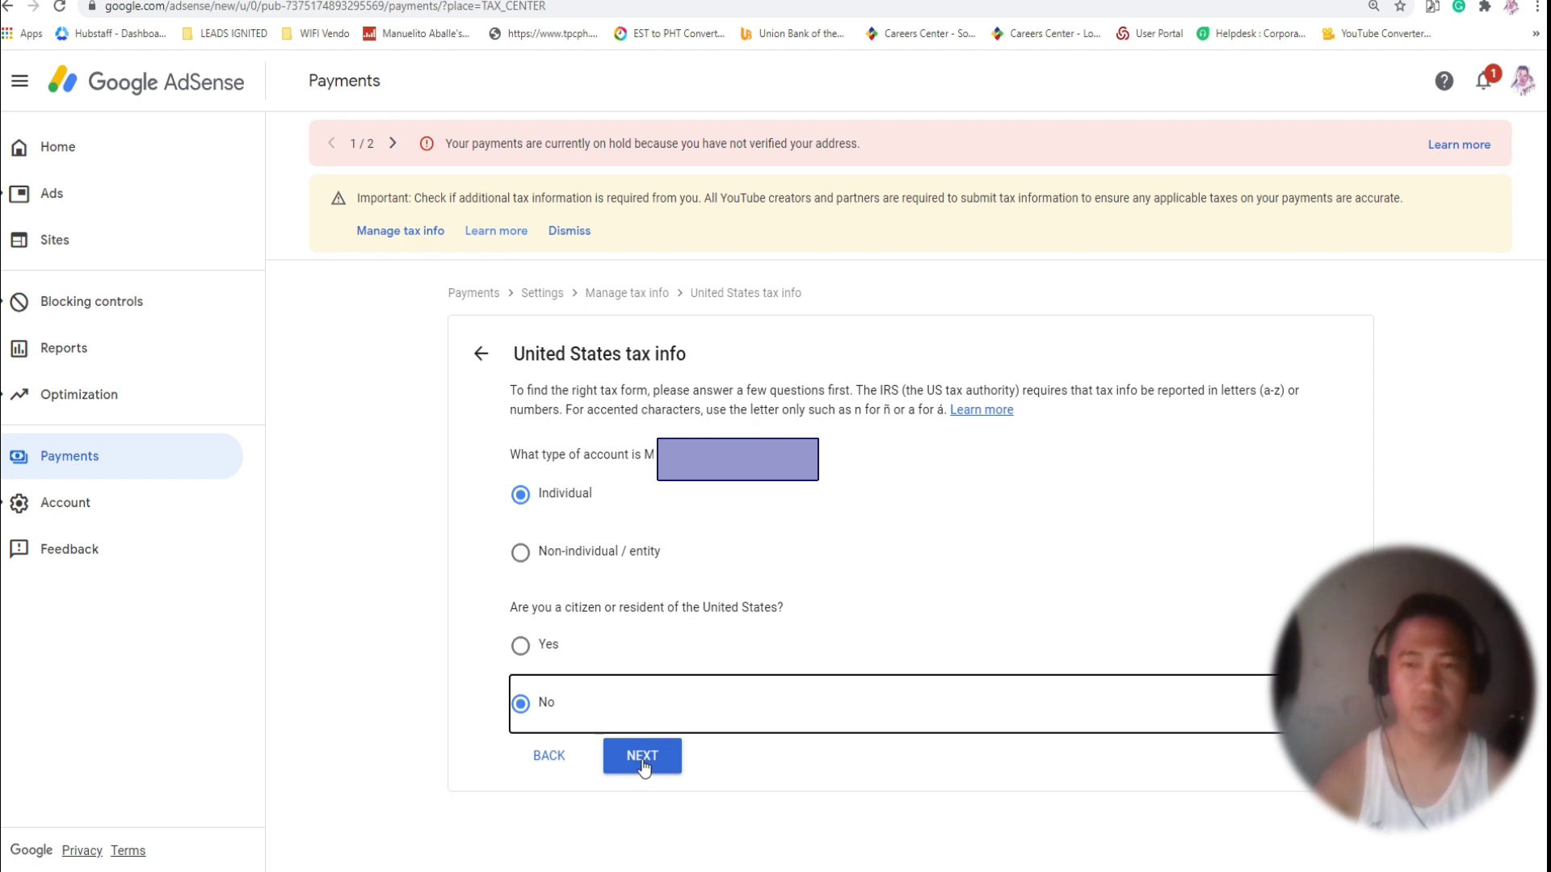
{"action": "scroll", "coordinate": [693, 663], "scroll_direction": "down", "scroll_amount": 1}
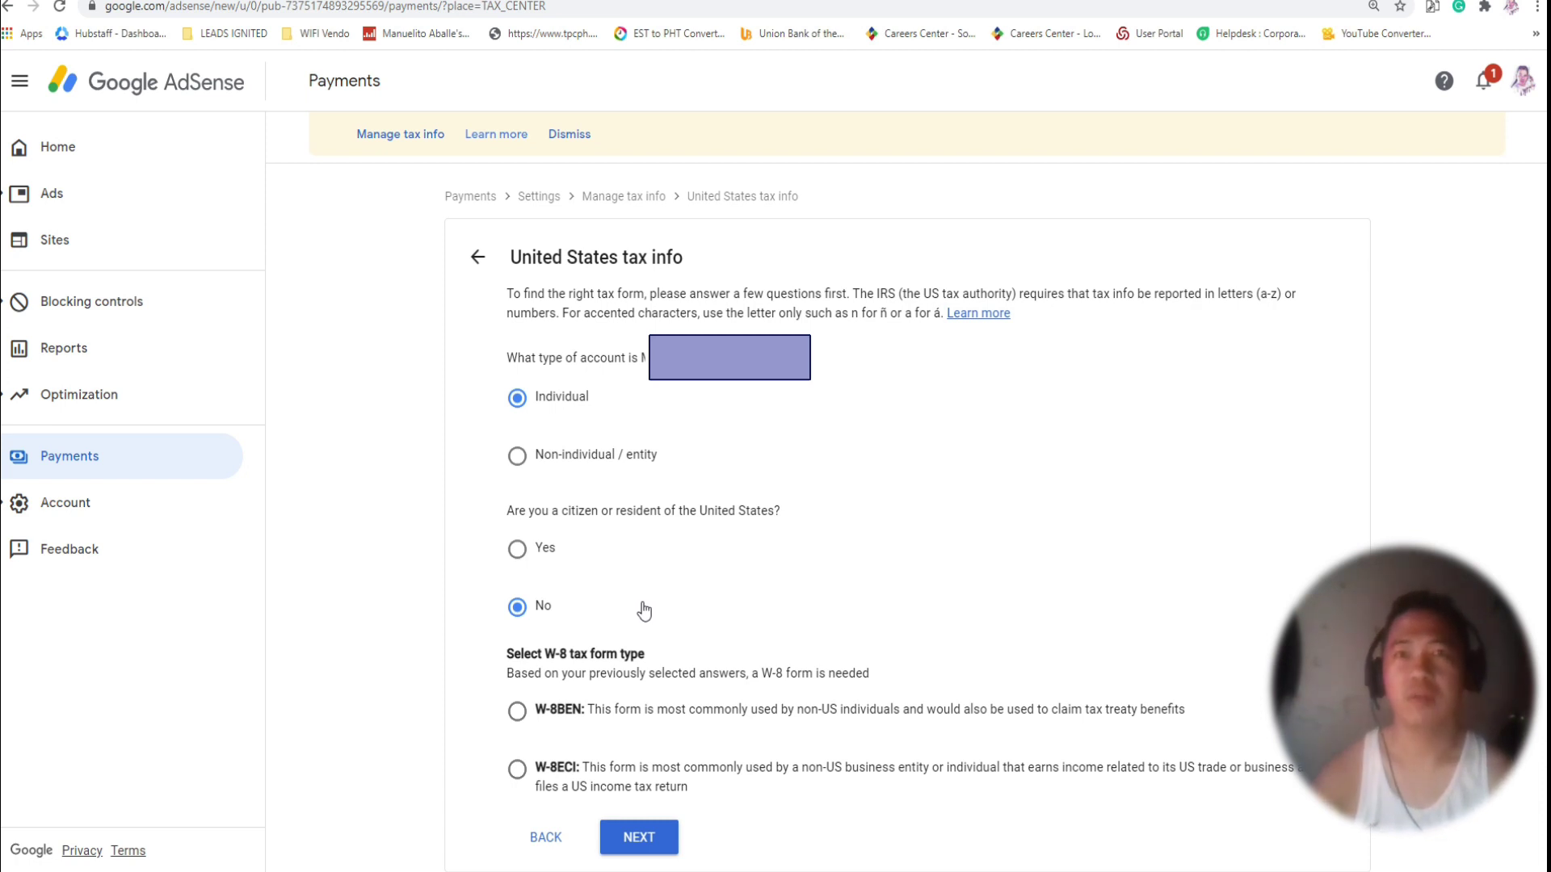
{"action": "left_click", "coordinate": [518, 712]}
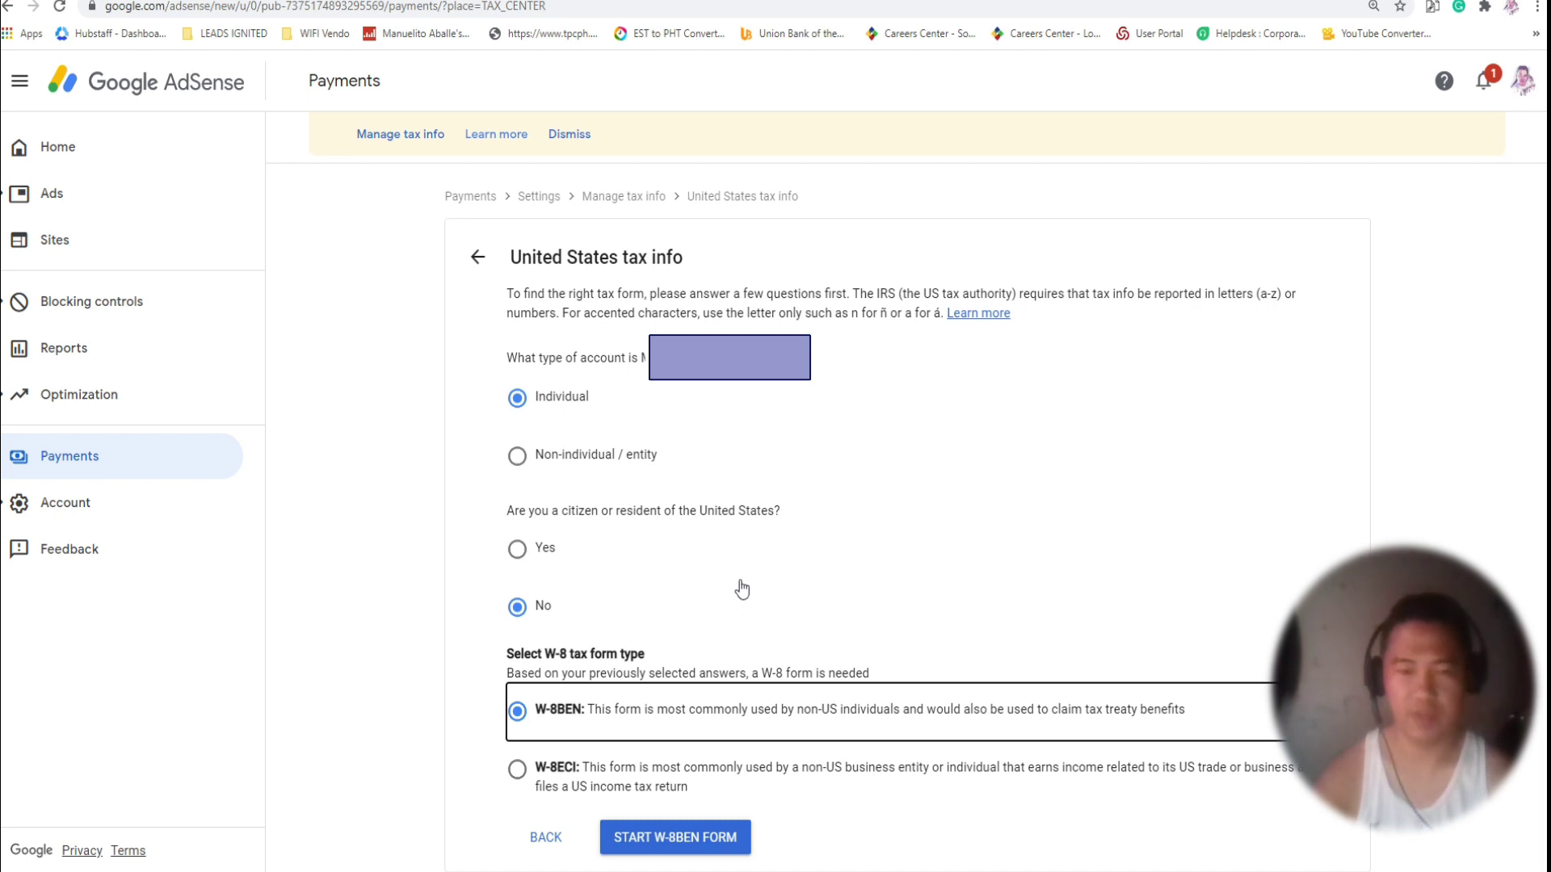
Start the W-8BEN form and set the Country of citizenship to Philippines.
{"action": "left_click", "coordinate": [675, 843]}
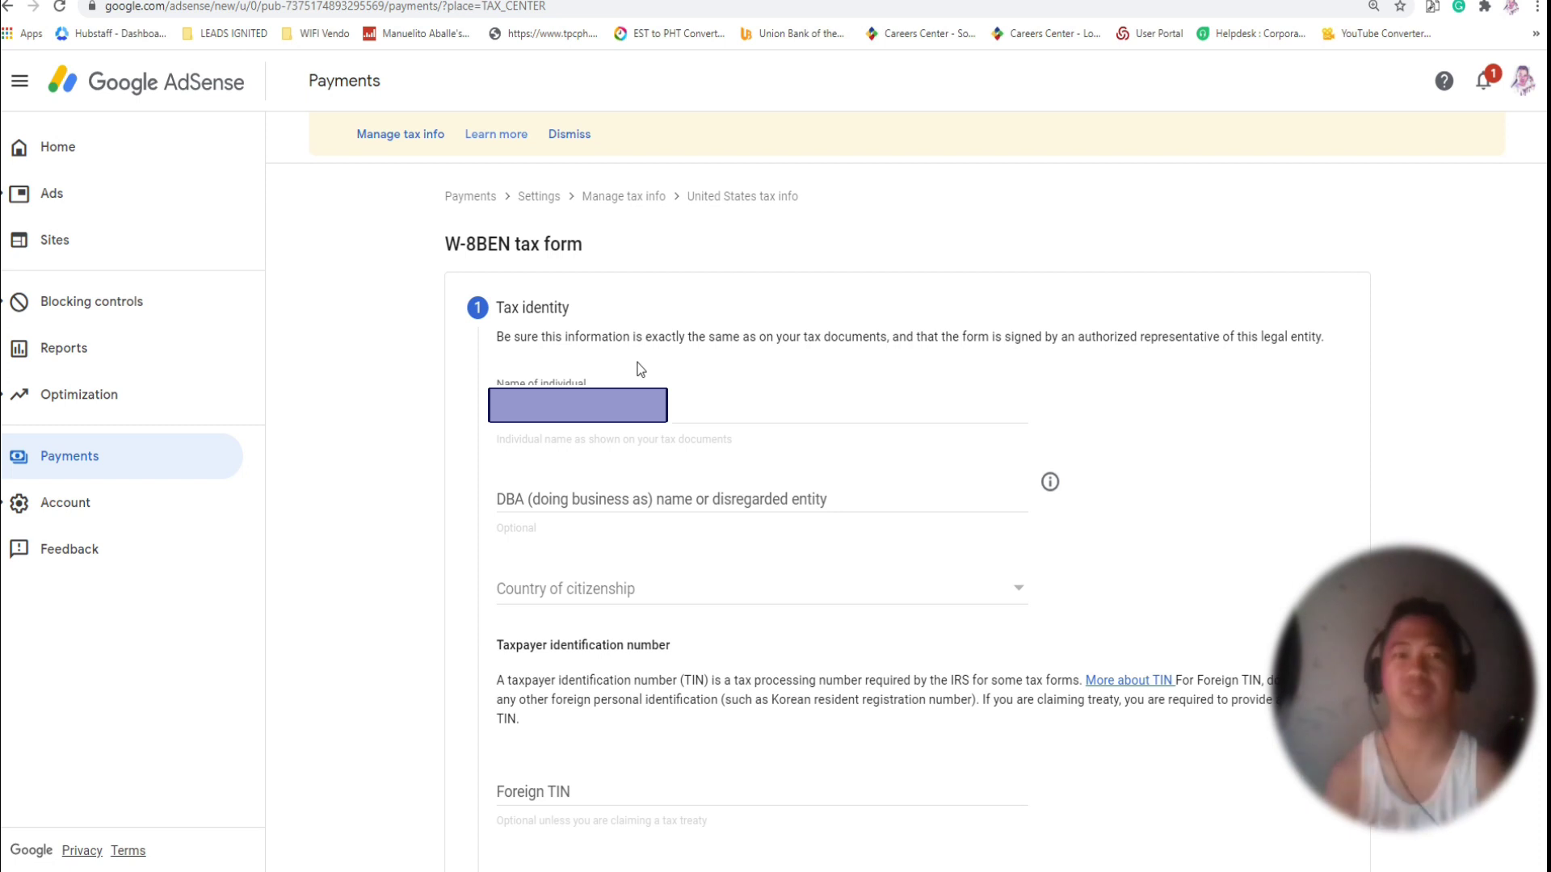
{"action": "scroll", "coordinate": [633, 517], "scroll_direction": "down", "scroll_amount": 1}
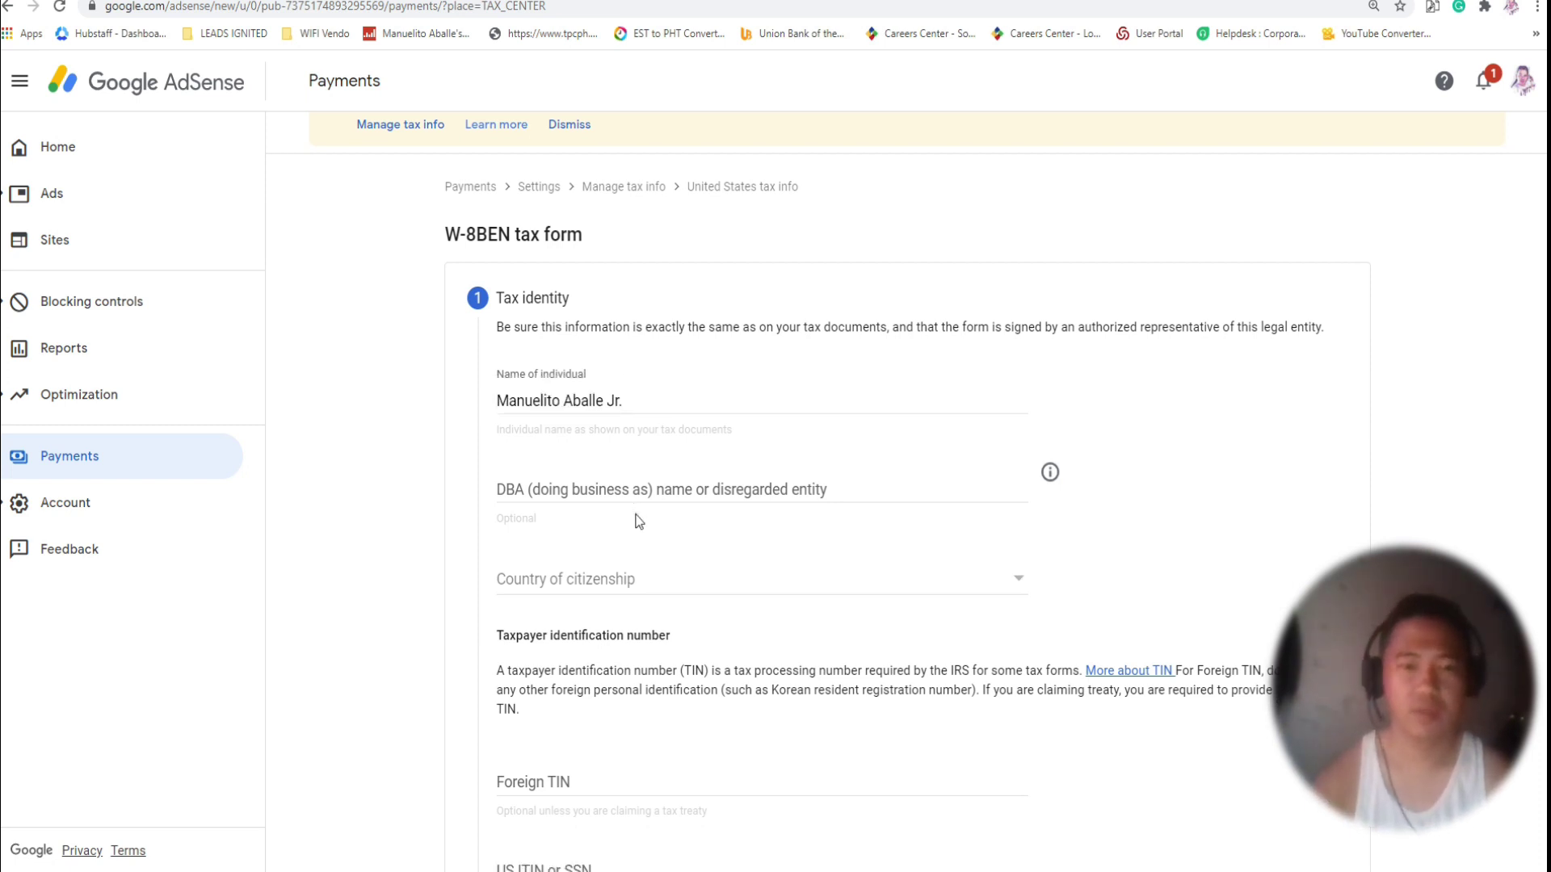
{"action": "left_click", "coordinate": [606, 501]}
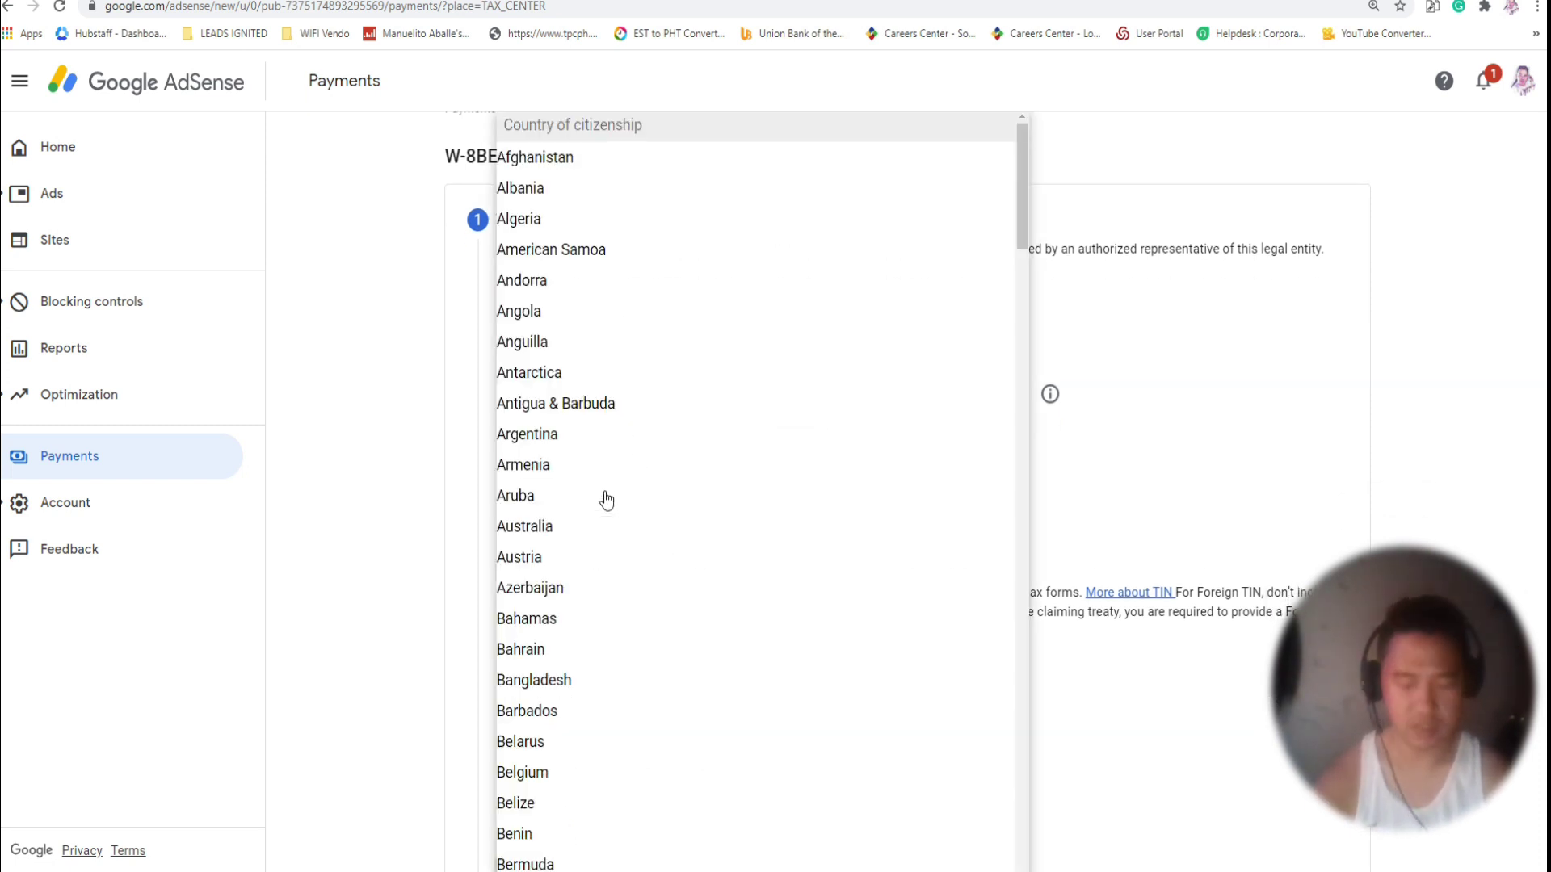
{"action": "key", "text": "p"}
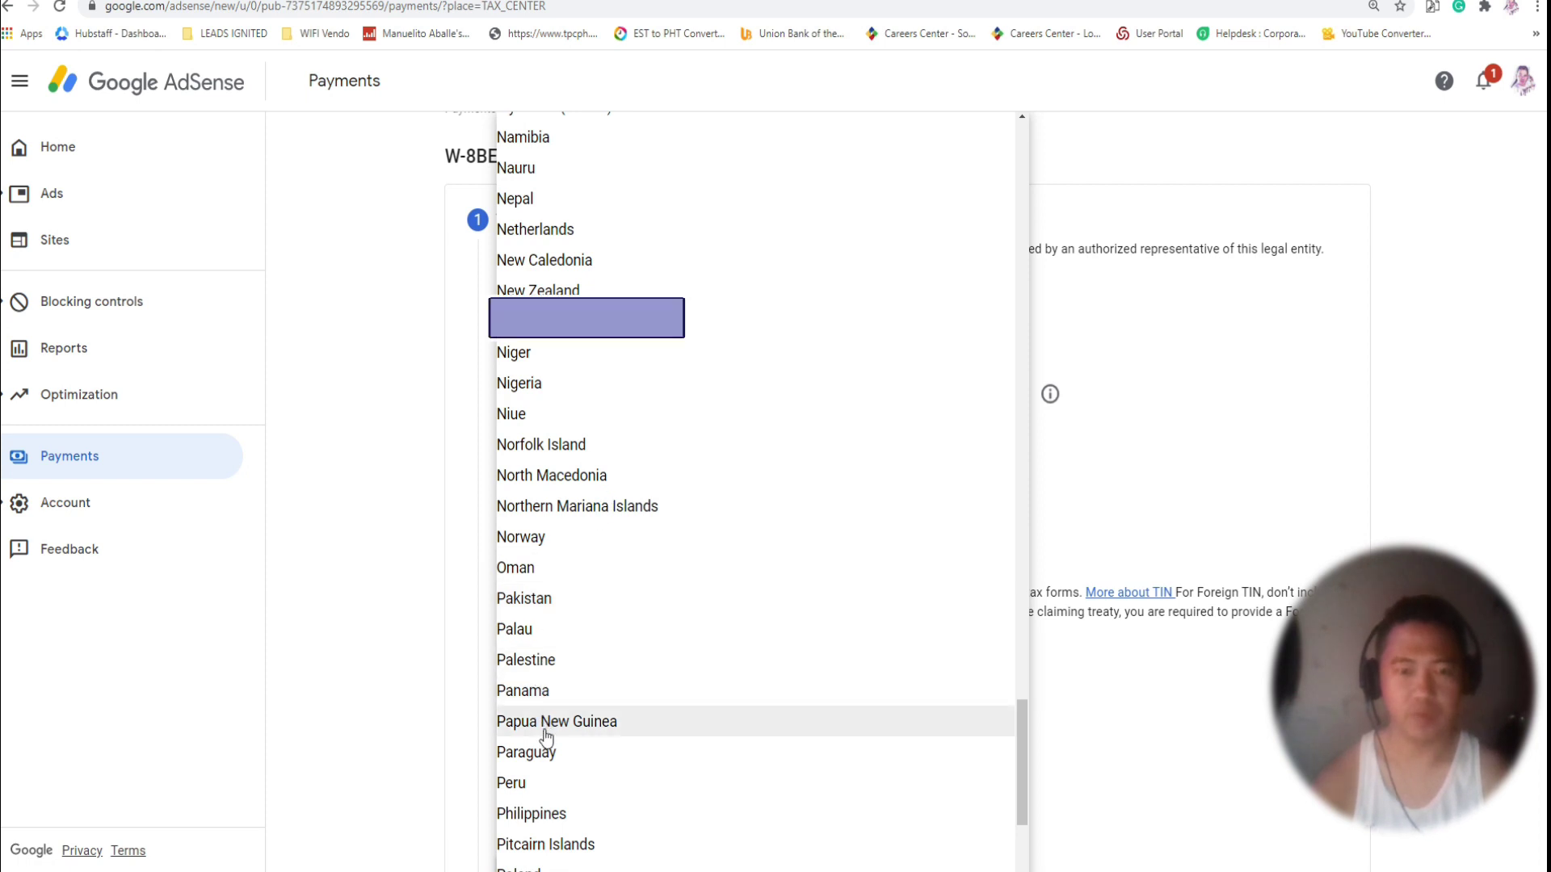
{"action": "left_click", "coordinate": [558, 814]}
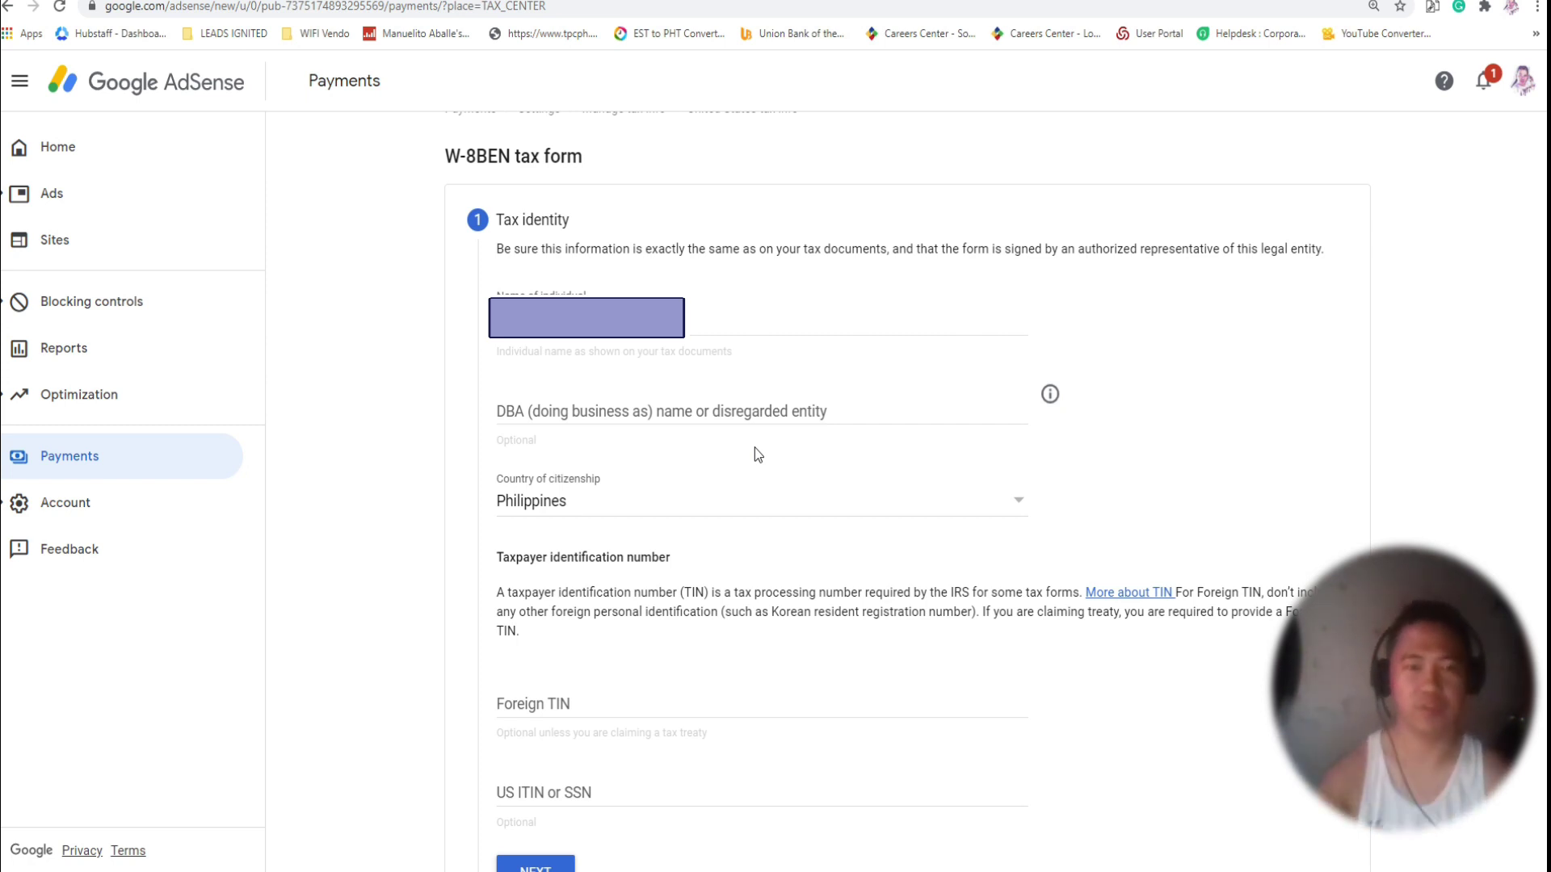
Enter the US ITIN or SSN on the Tax identity step and submit it.
{"action": "scroll", "coordinate": [751, 428], "scroll_direction": "down", "scroll_amount": 1}
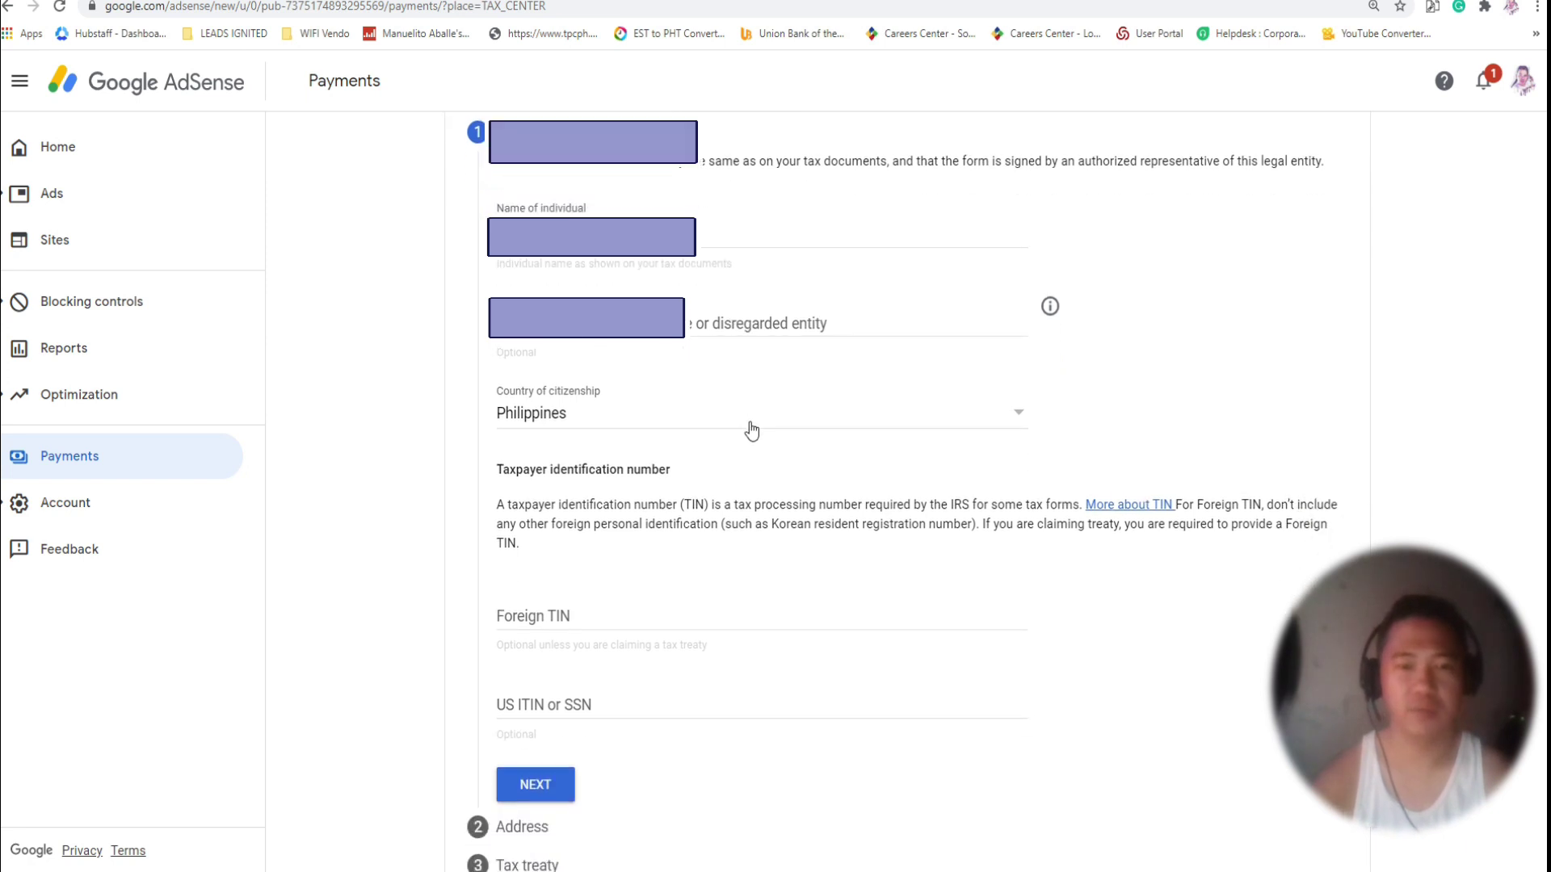
{"action": "scroll", "coordinate": [751, 424], "scroll_direction": "down", "scroll_amount": 2}
{"action": "key", "text": "Tab"}
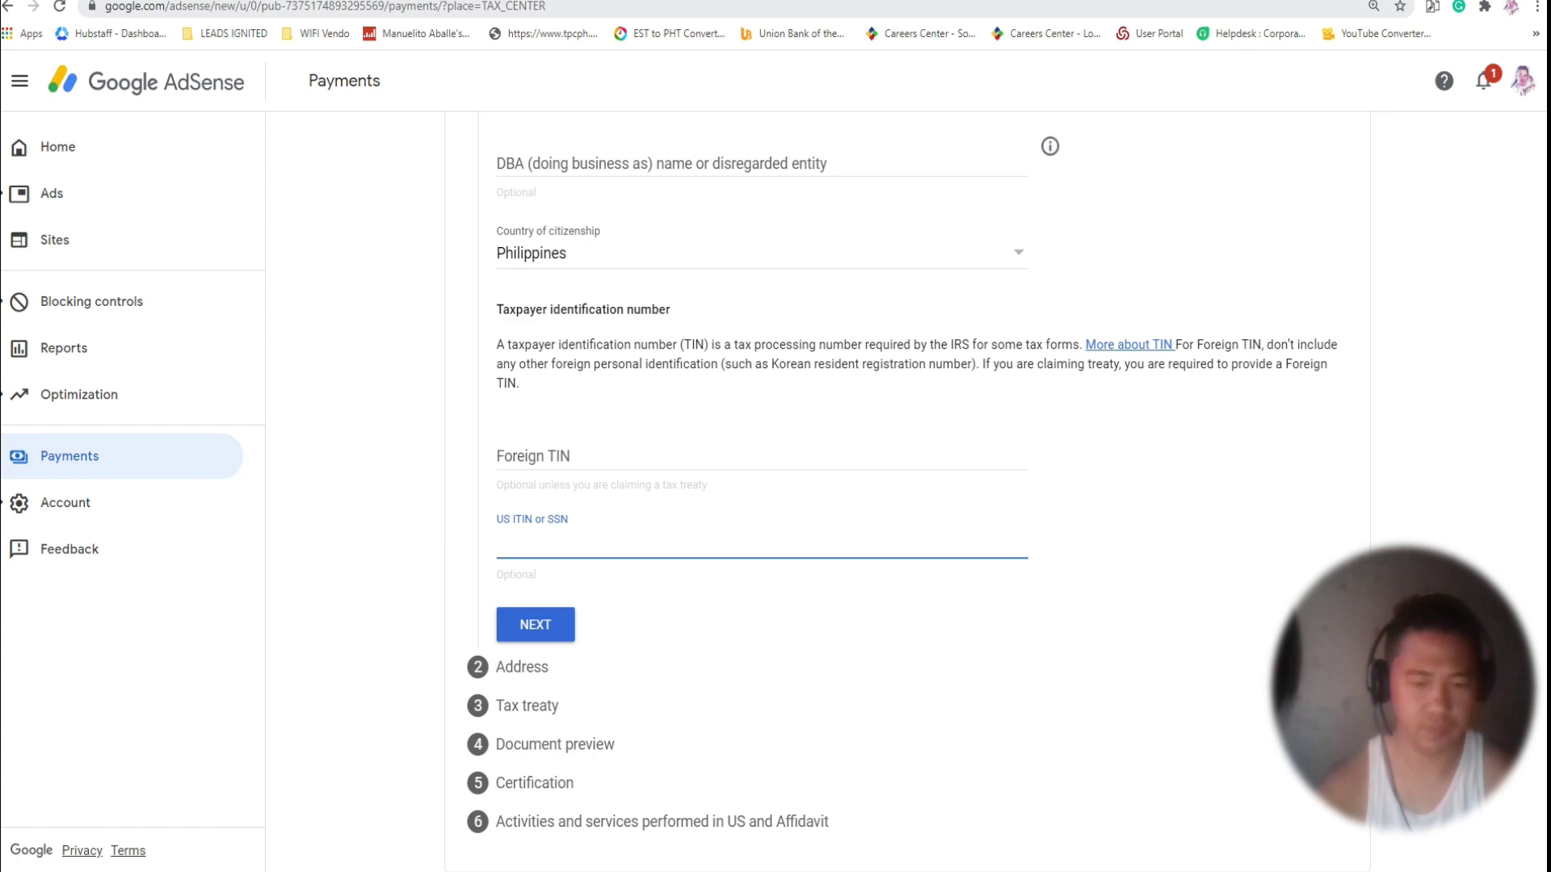
{"action": "type", "text": "9"}
{"action": "key", "text": "BackSpace"}
{"action": "type", "text": "xxx-6"}
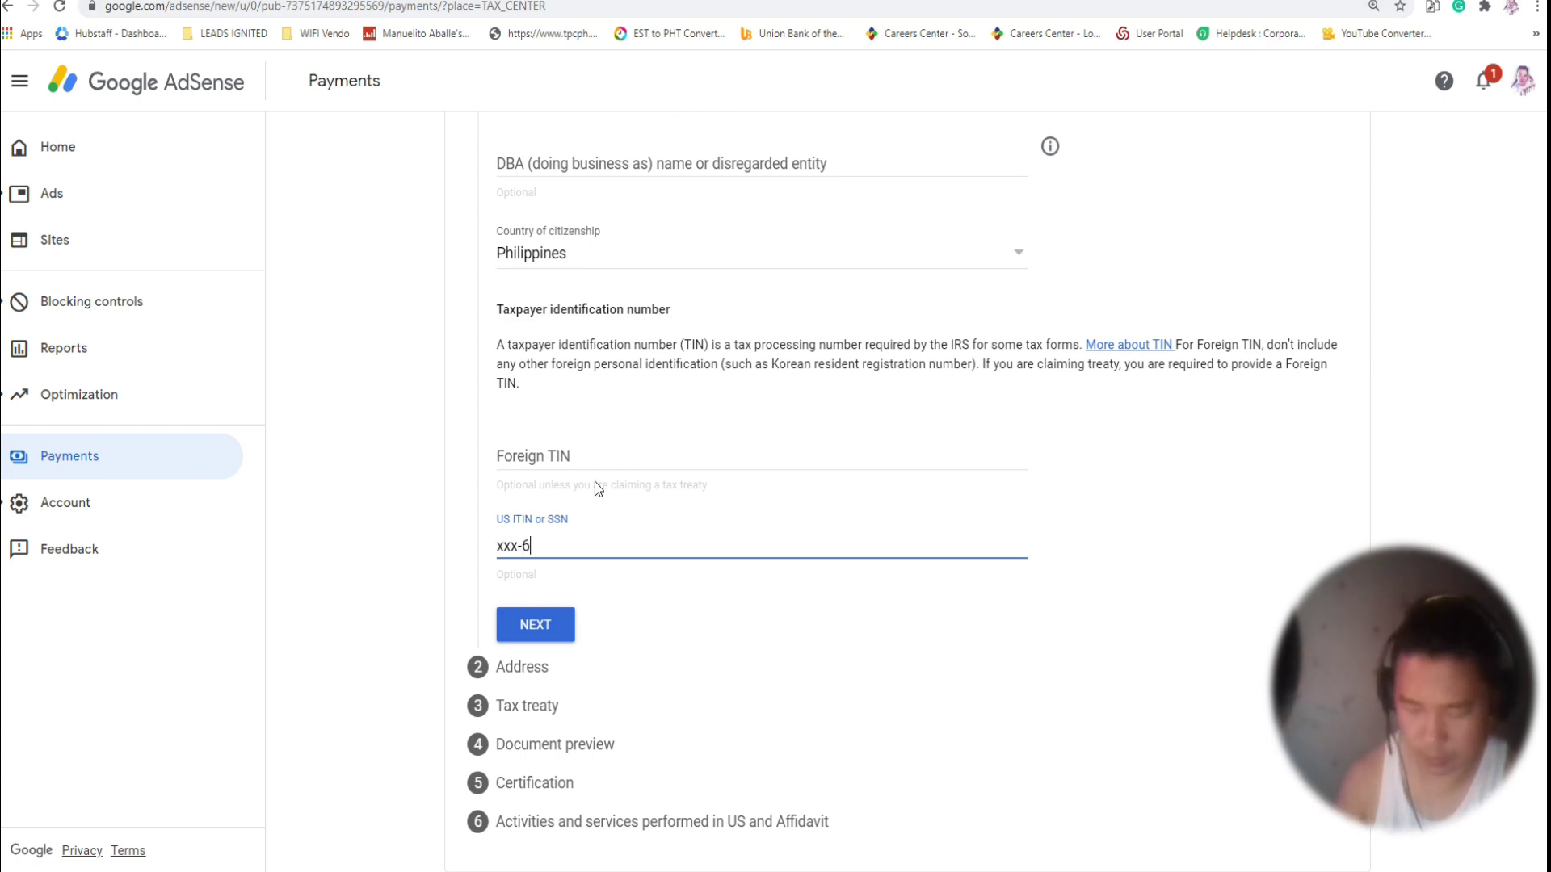
{"action": "key", "text": "BackSpace"}
{"action": "type", "text": "xx-7"}
{"action": "key", "text": "BackSpace"}
{"action": "type", "text": "xxx8"}
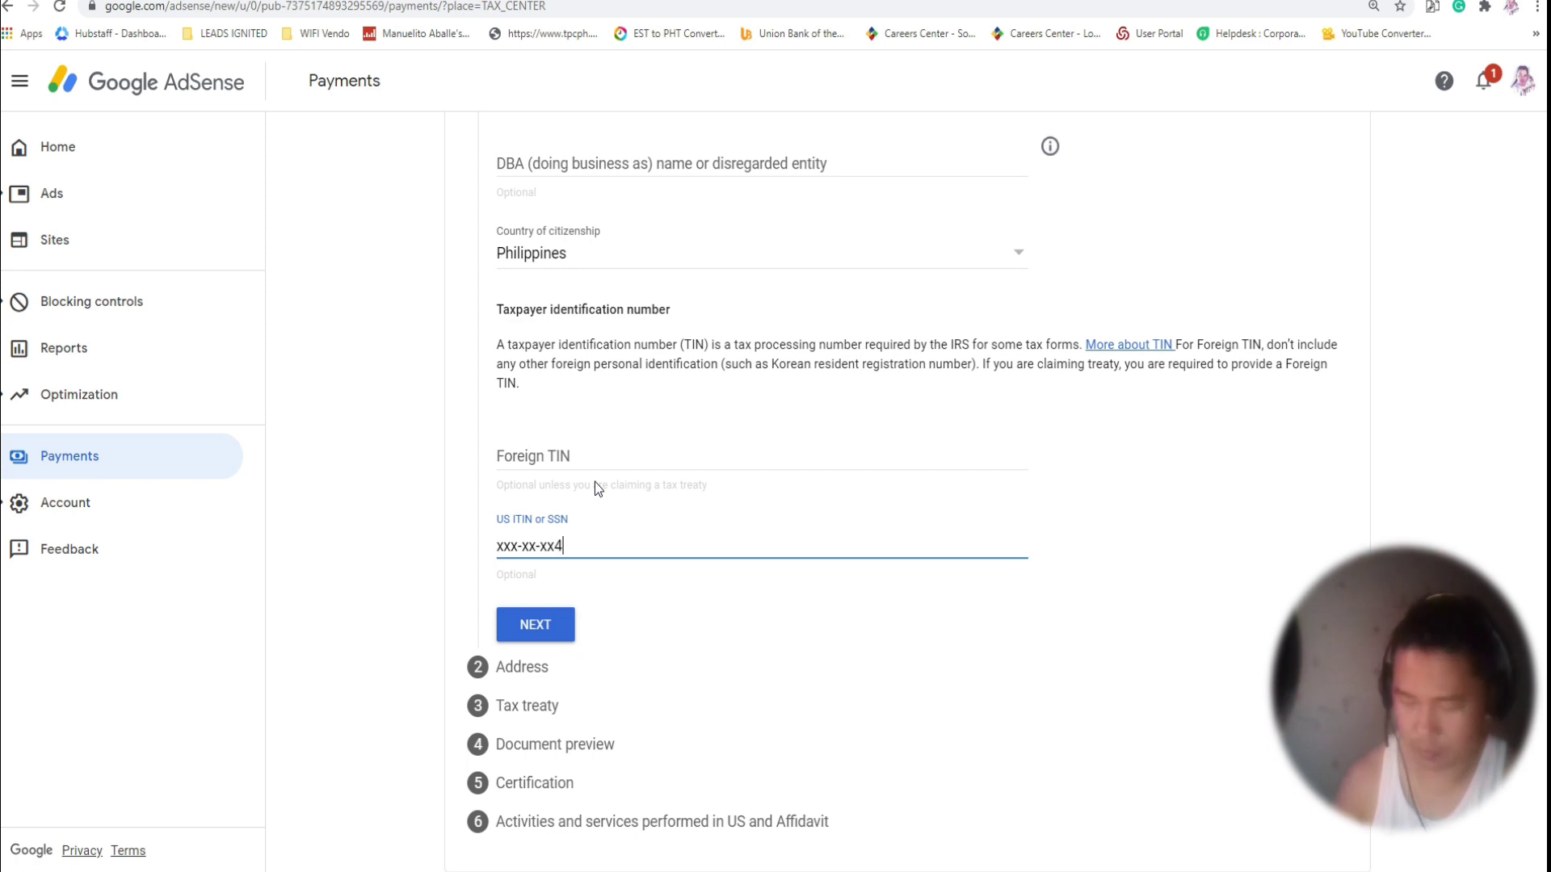
{"action": "left_click", "coordinate": [538, 630]}
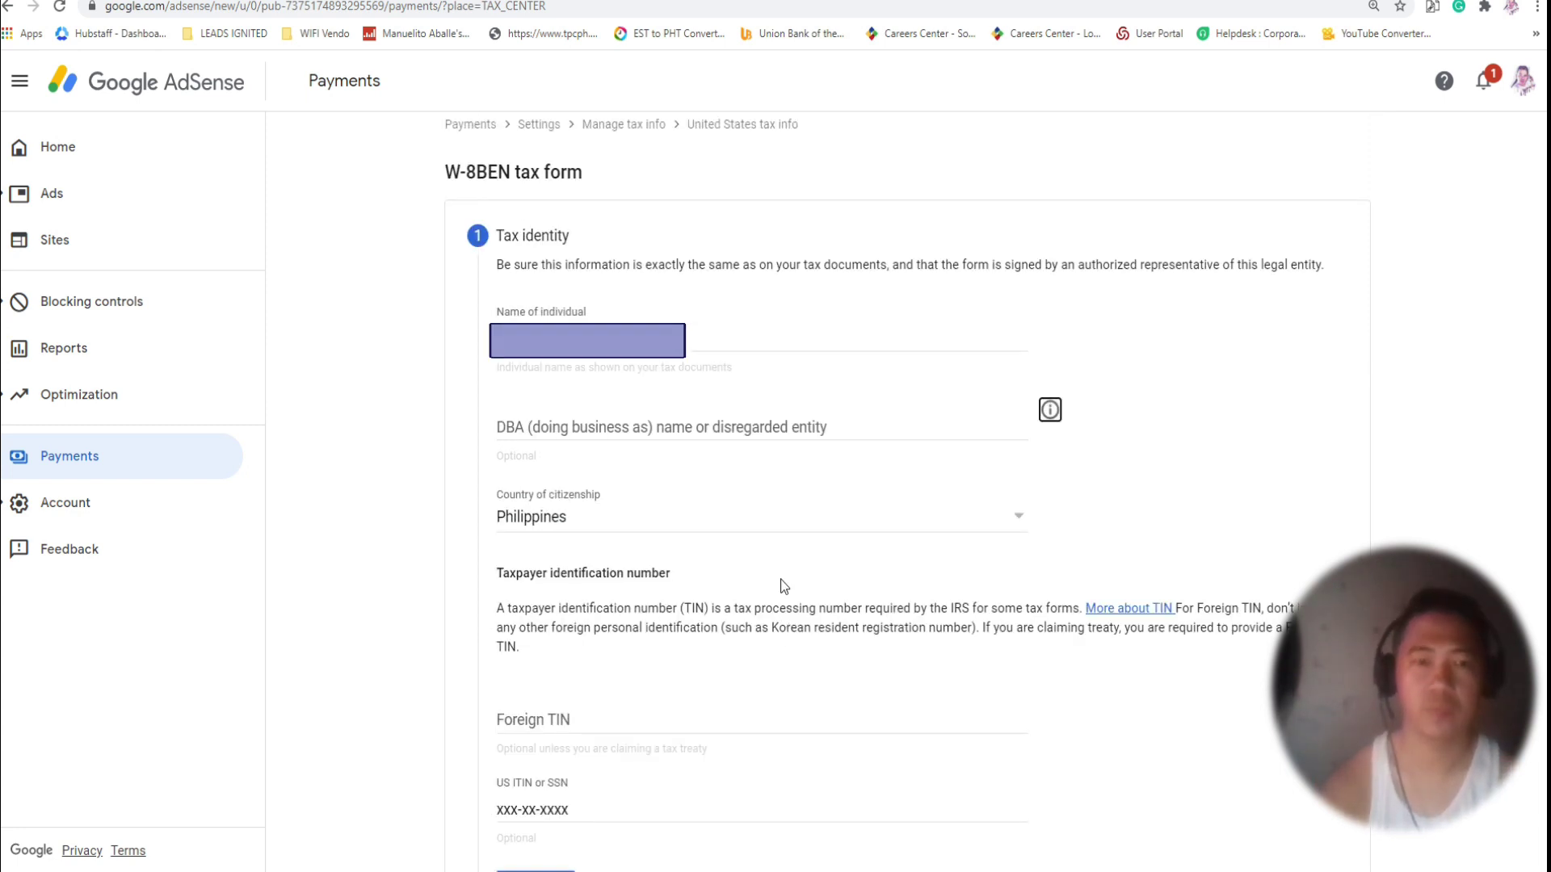
{"action": "scroll", "coordinate": [780, 580], "scroll_direction": "down", "scroll_amount": 3}
Fill the permanent residence address from the saved Chrome autofill entry.
{"action": "left_click", "coordinate": [542, 627]}
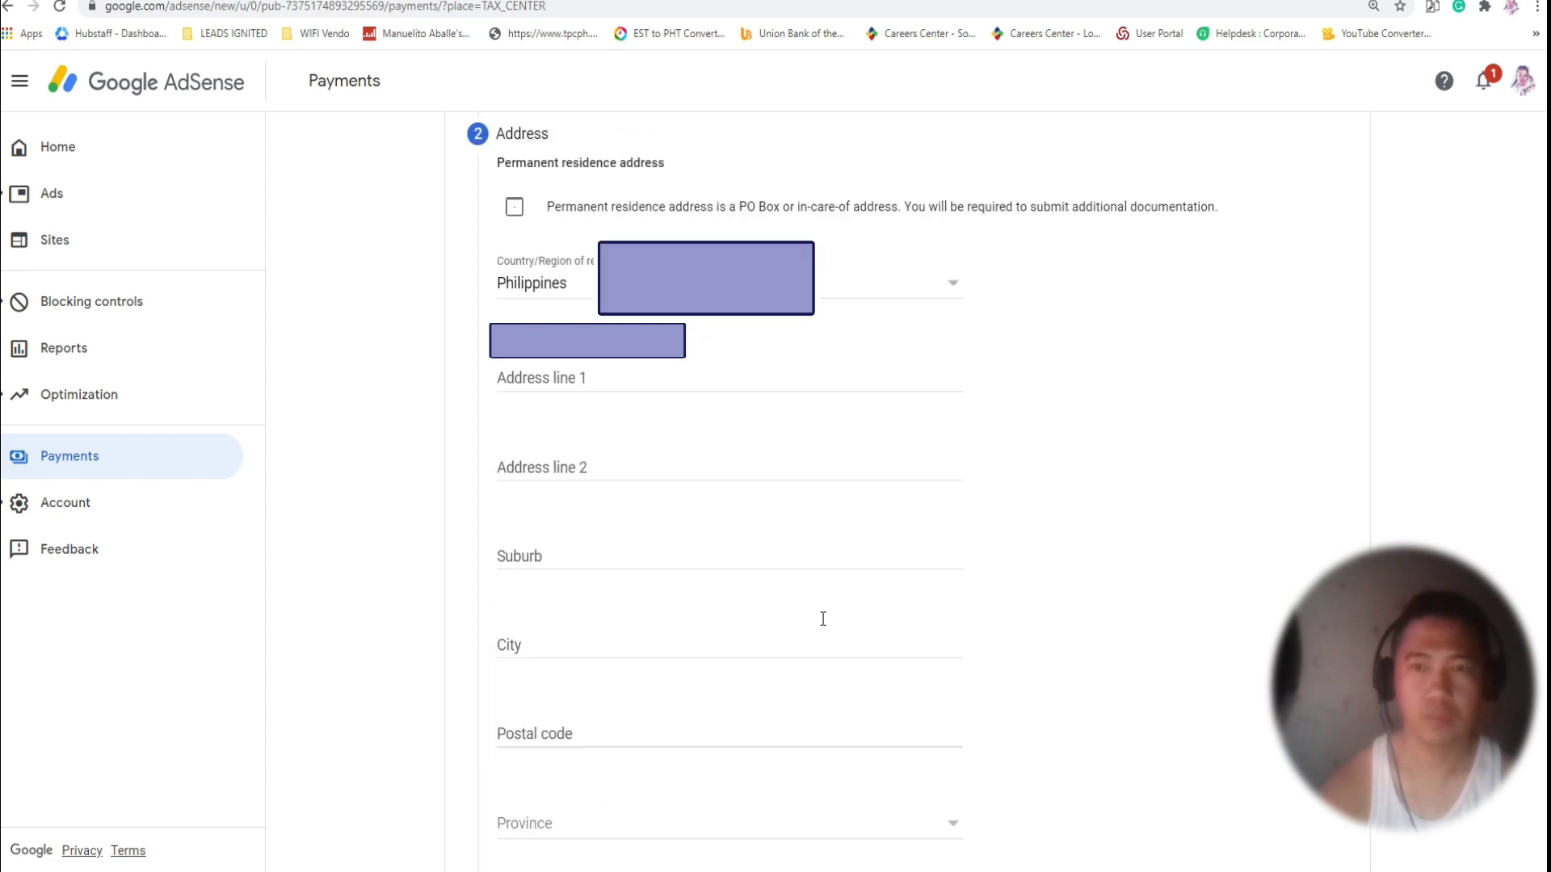
{"action": "scroll", "coordinate": [822, 618], "scroll_direction": "up", "scroll_amount": 2}
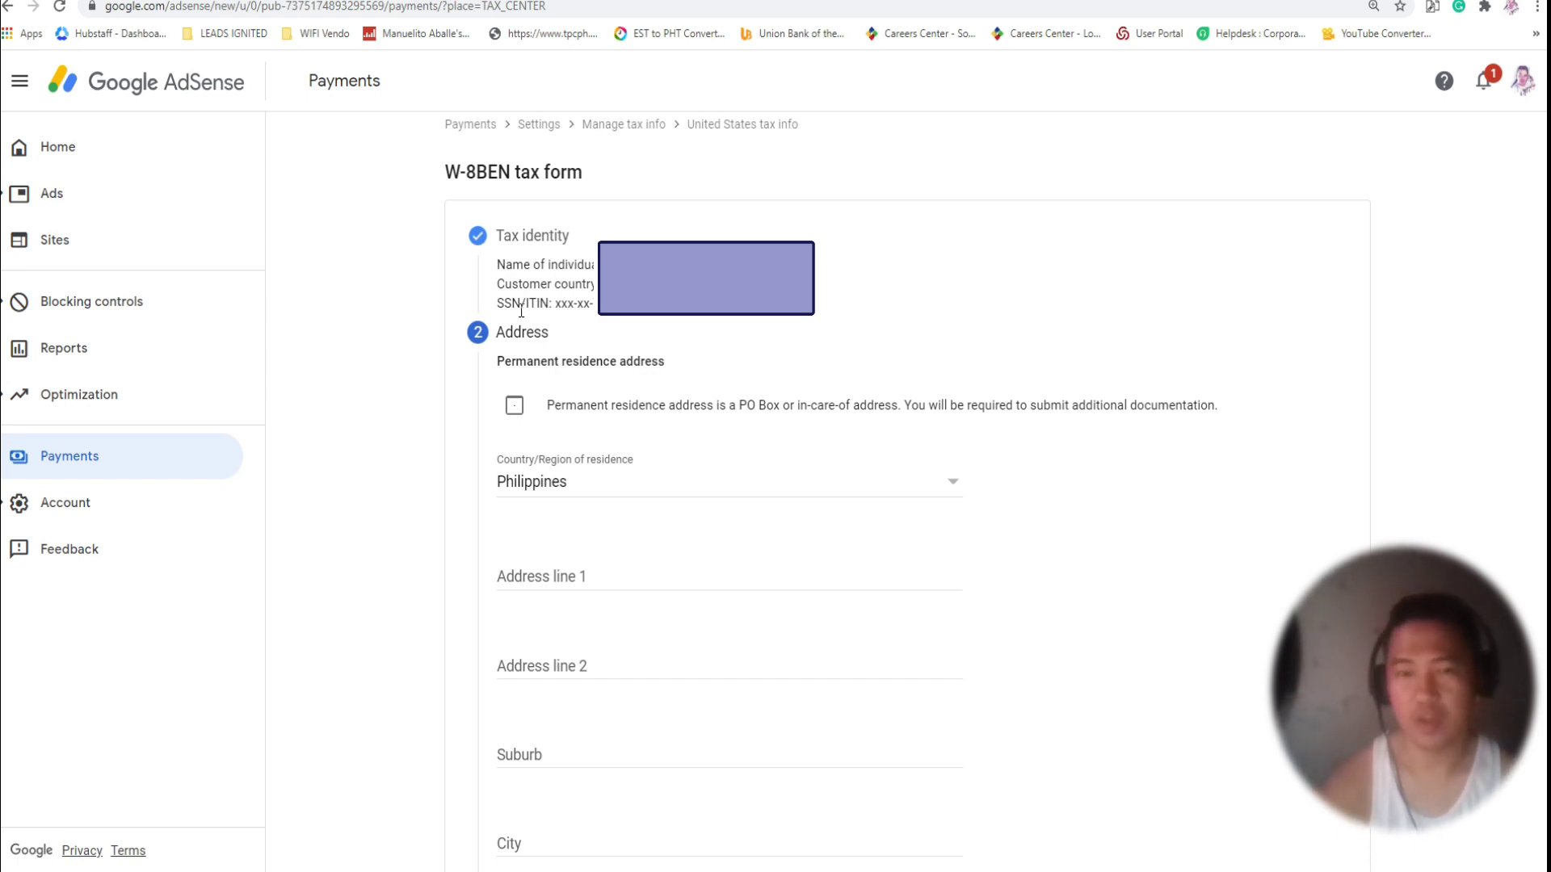
{"action": "left_click", "coordinate": [606, 687]}
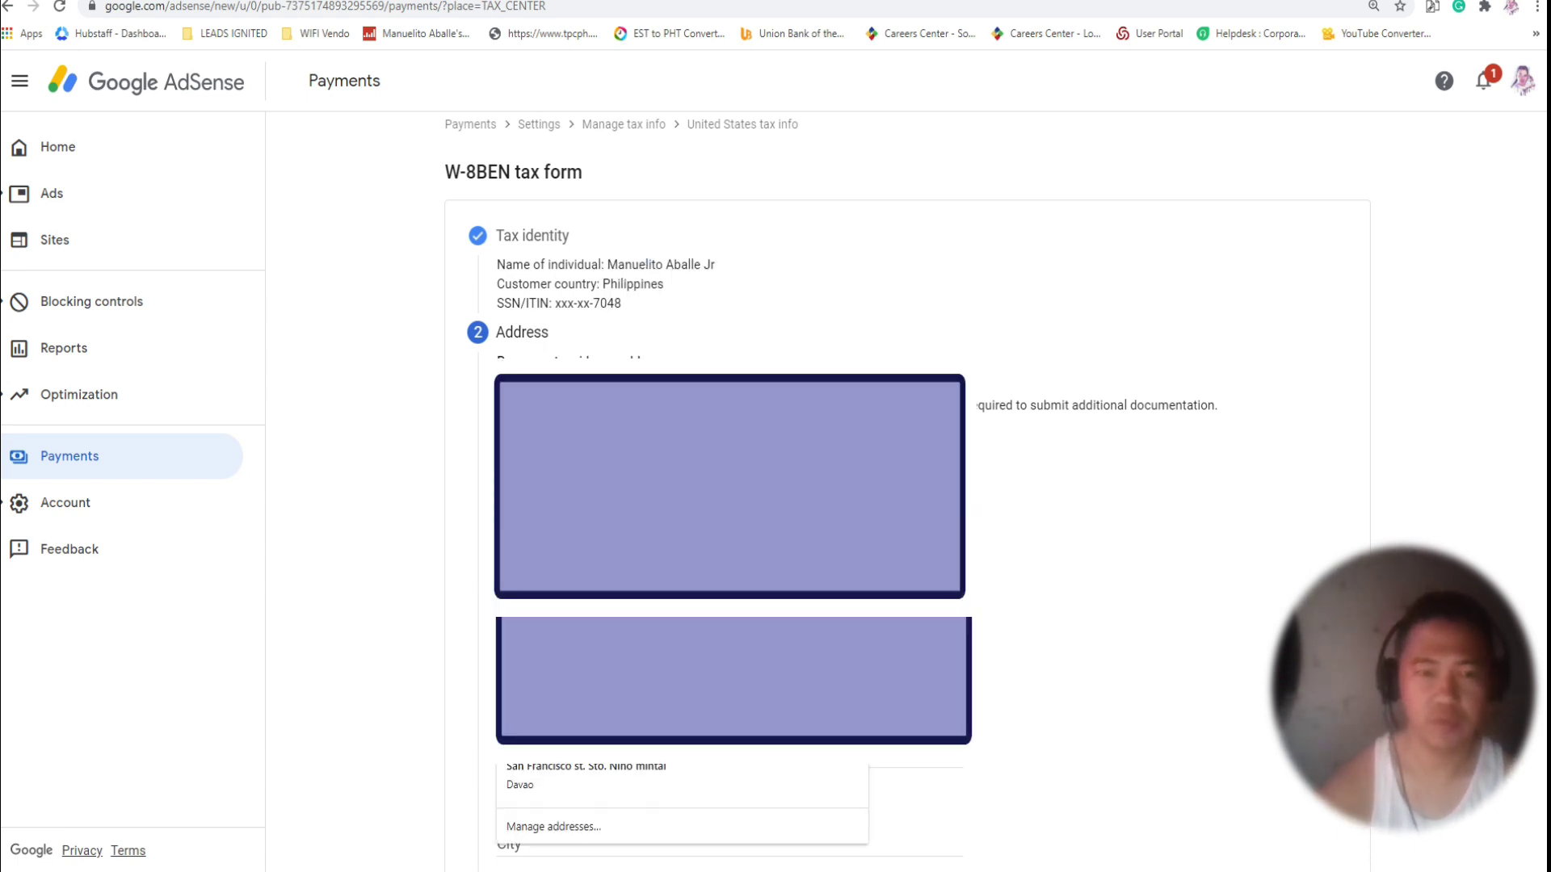
{"action": "key", "text": "Down"}
{"action": "key", "text": "Return"}
Mark the mailing address as the same as the permanent residence address.
{"action": "scroll", "coordinate": [727, 485], "scroll_direction": "down", "scroll_amount": 15}
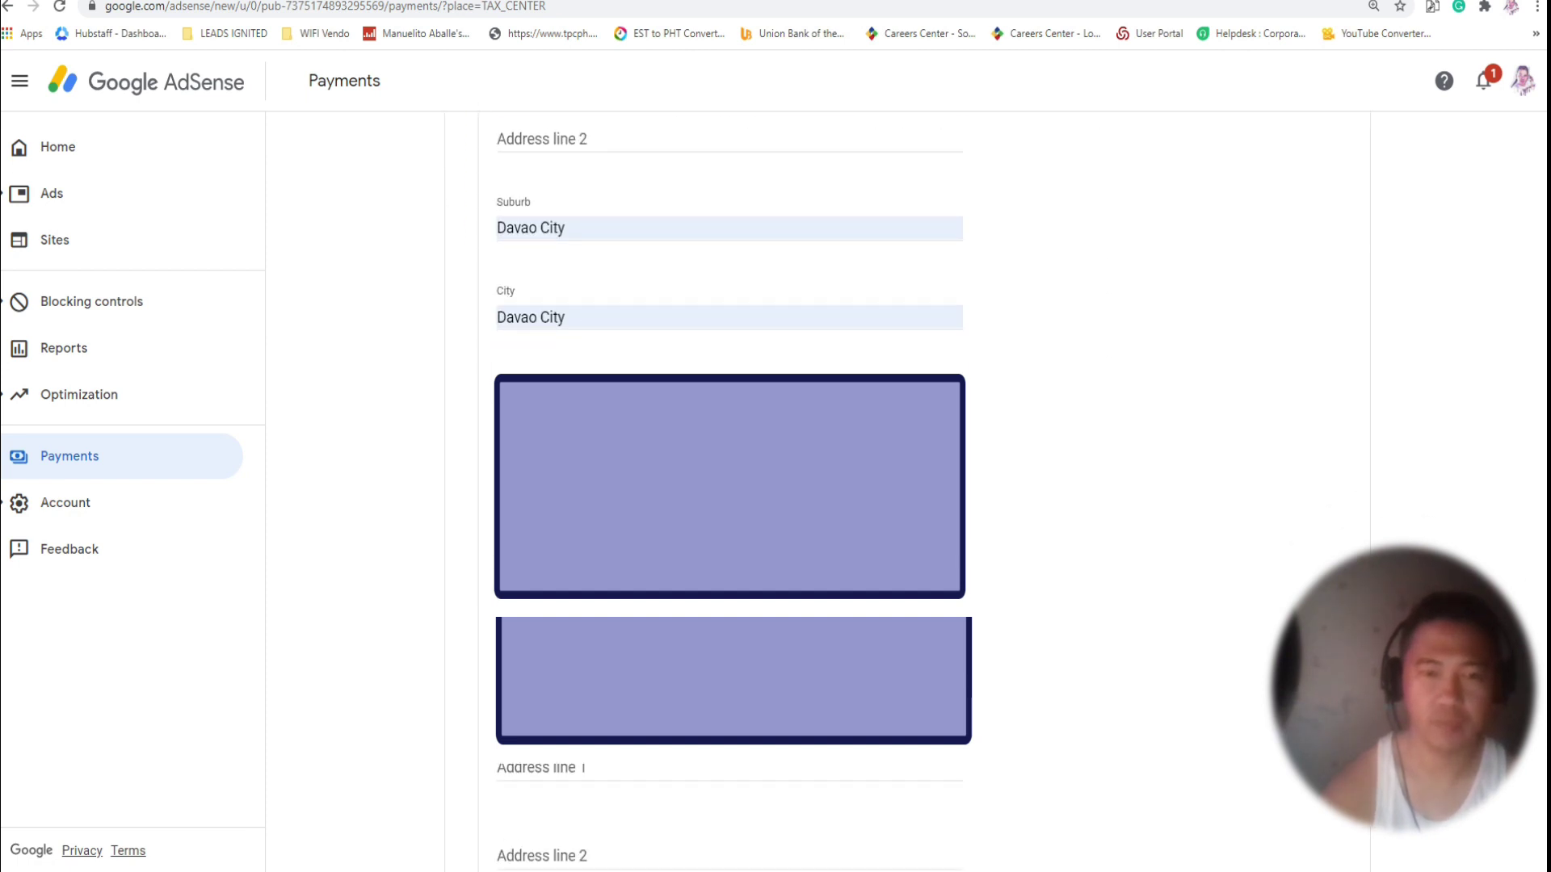
{"action": "scroll", "coordinate": [571, 575], "scroll_direction": "down", "scroll_amount": 10}
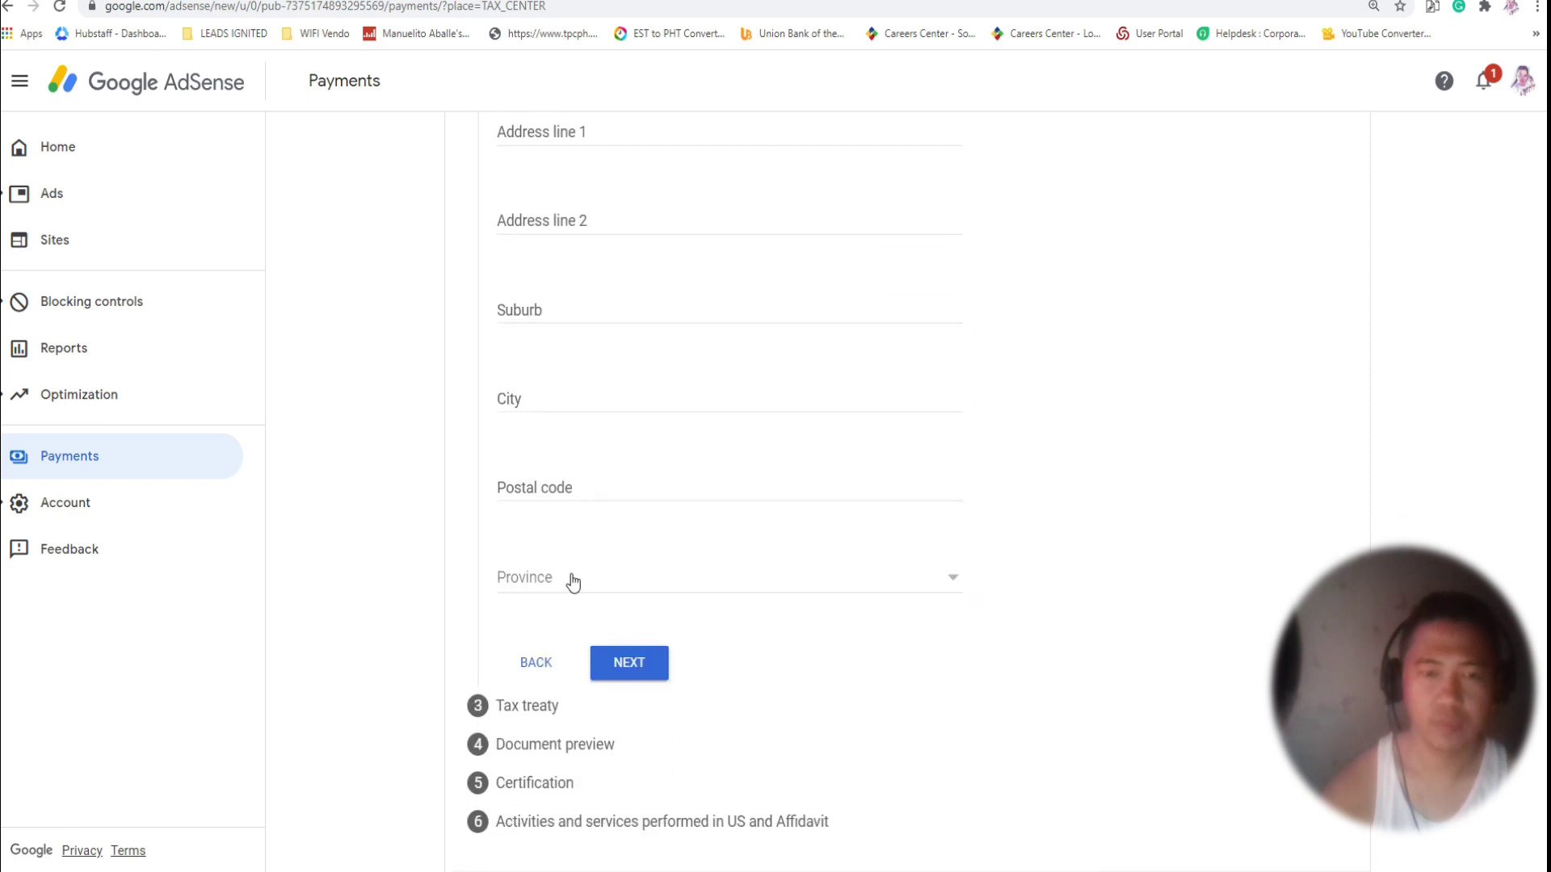
{"action": "scroll", "coordinate": [585, 569], "scroll_direction": "up", "scroll_amount": 4}
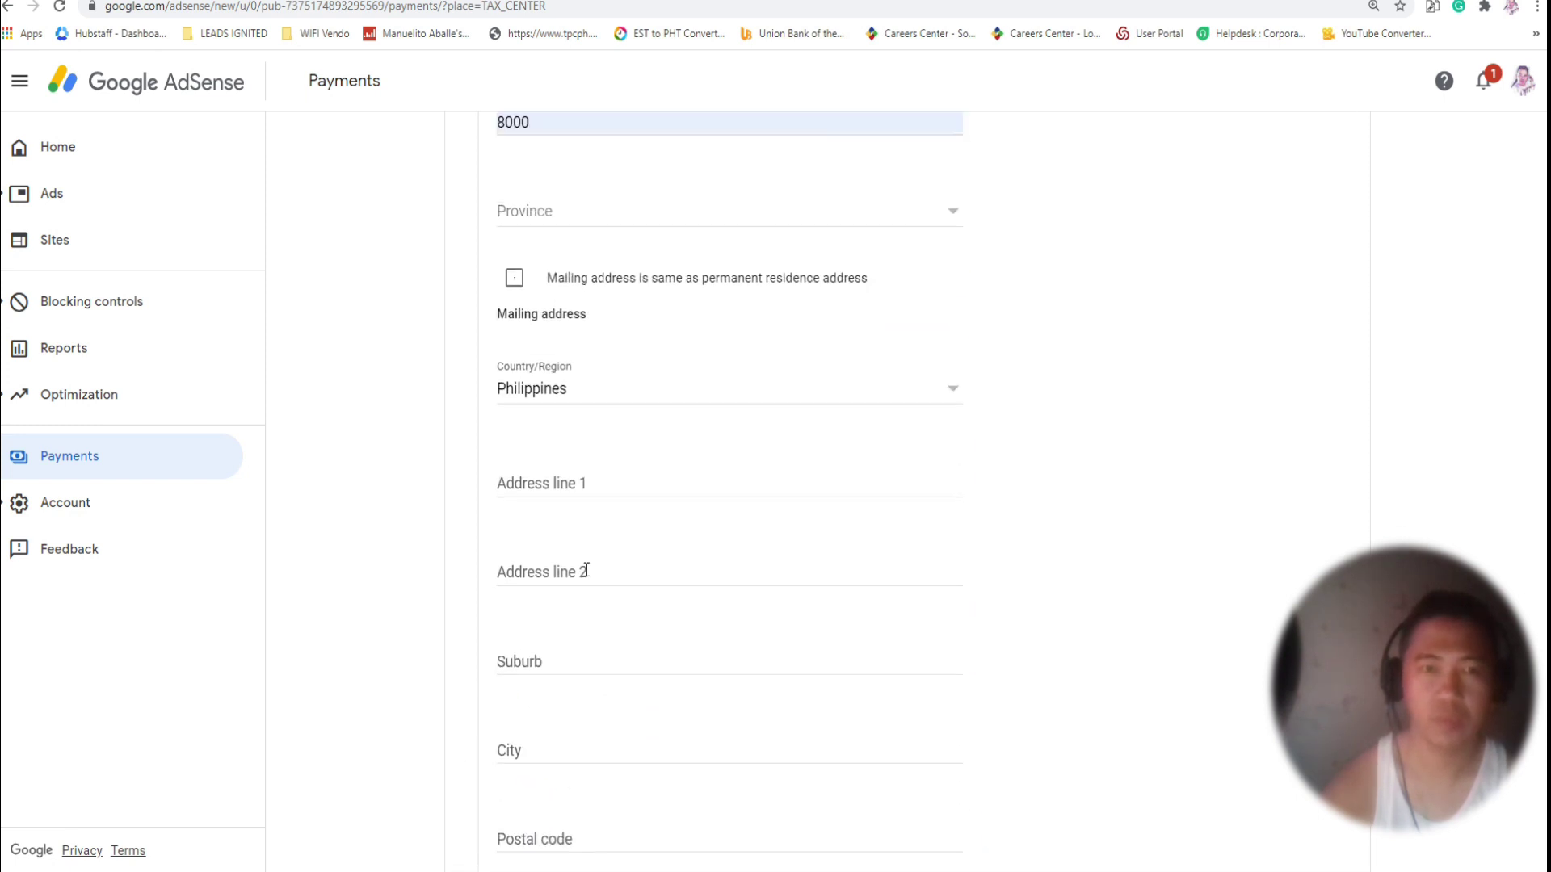
{"action": "left_click", "coordinate": [516, 283]}
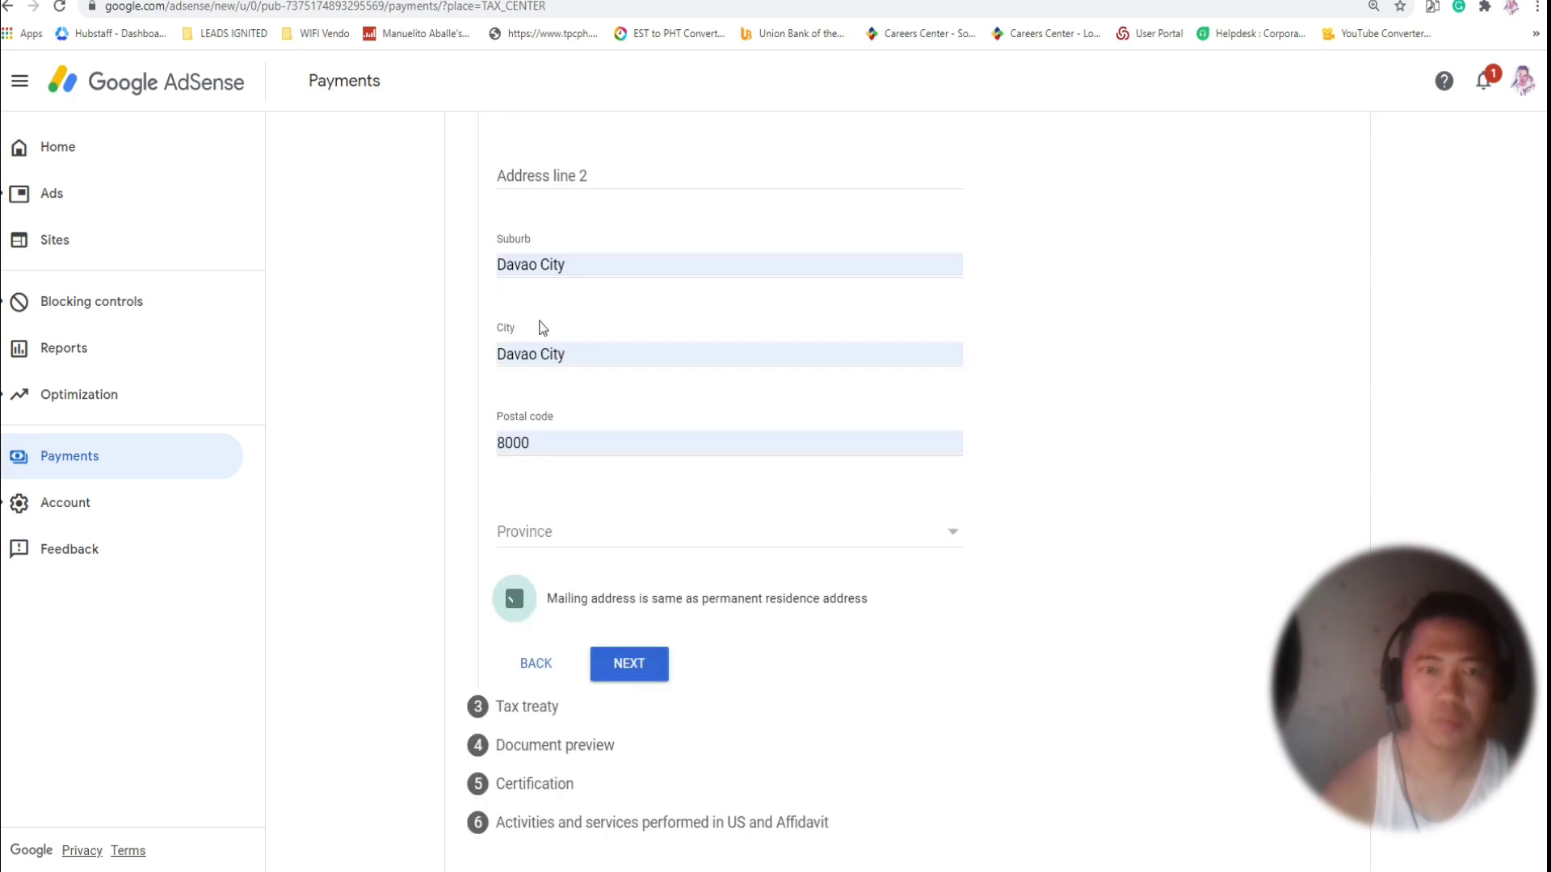
Finish the address step and answer No to the tax treaty reduced-withholding question.
{"action": "left_click", "coordinate": [643, 674]}
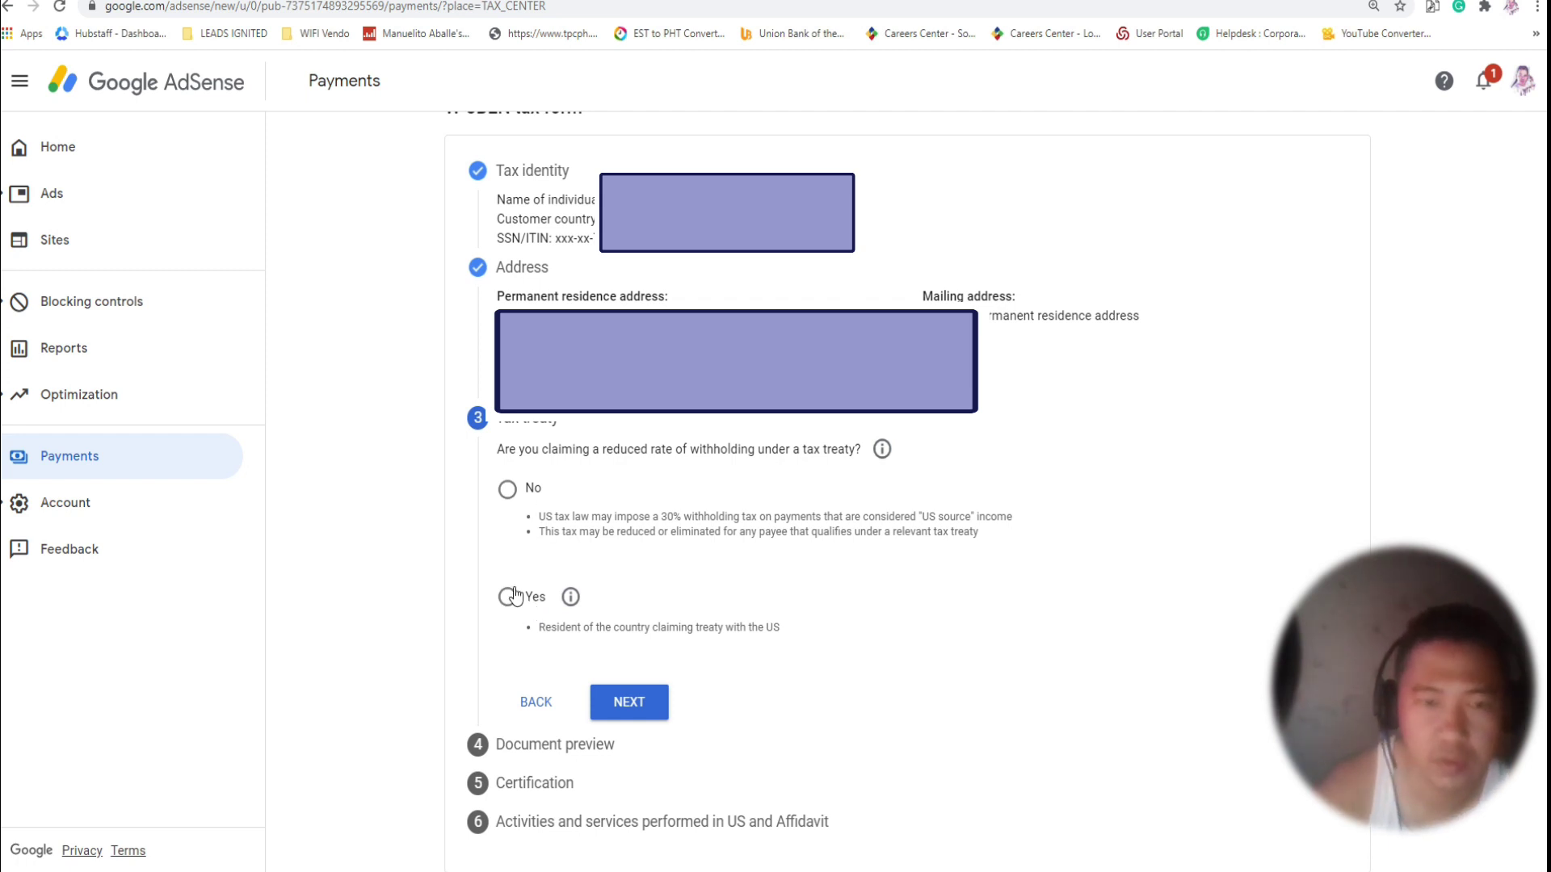
{"action": "left_click", "coordinate": [508, 490]}
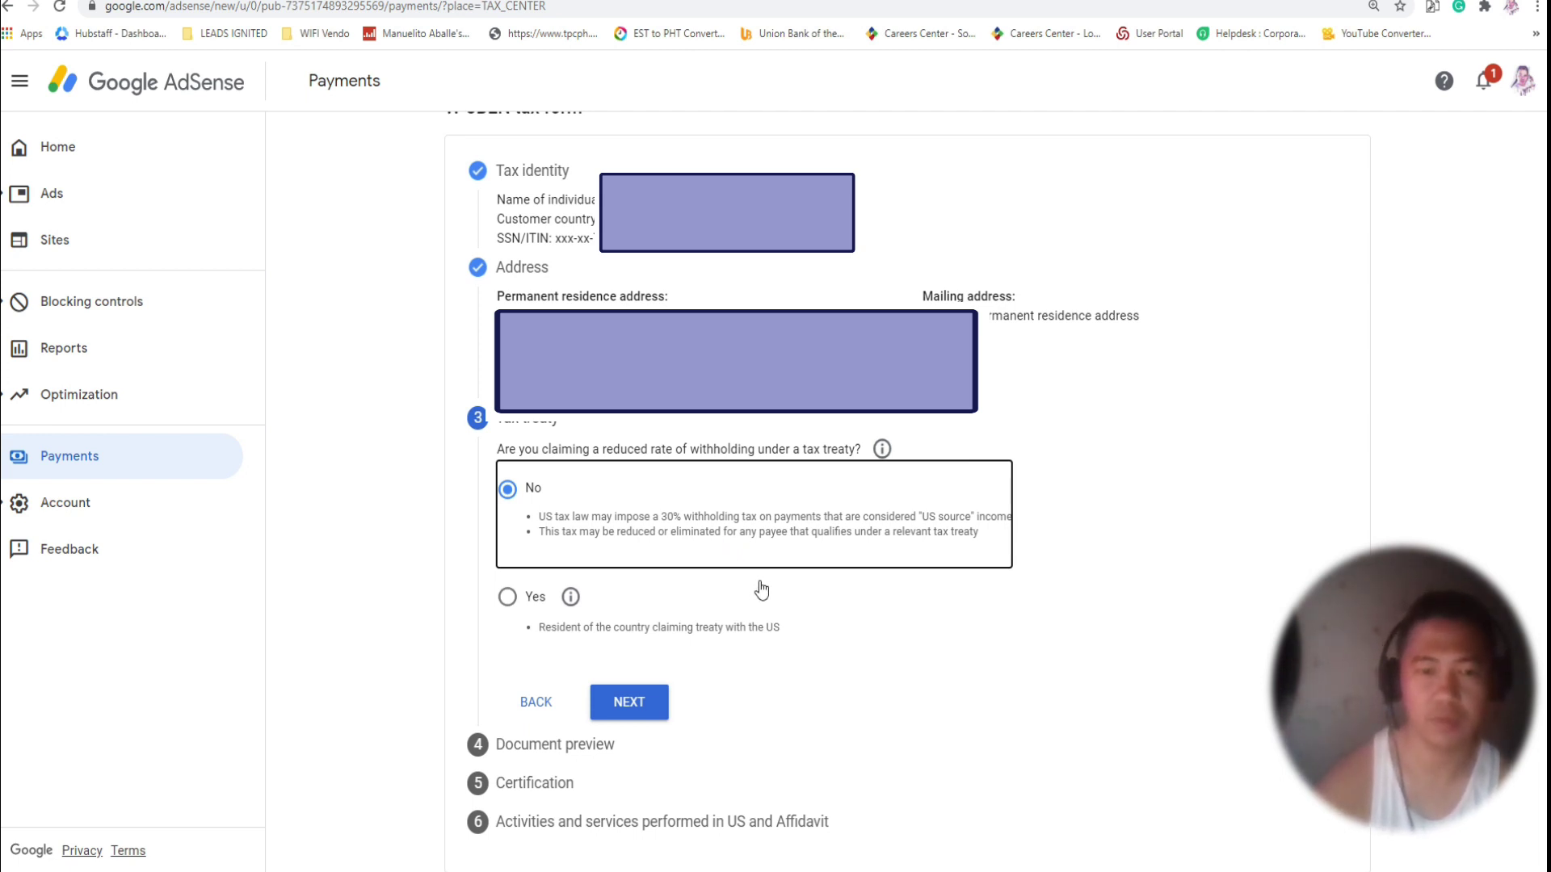
{"action": "left_click", "coordinate": [630, 705]}
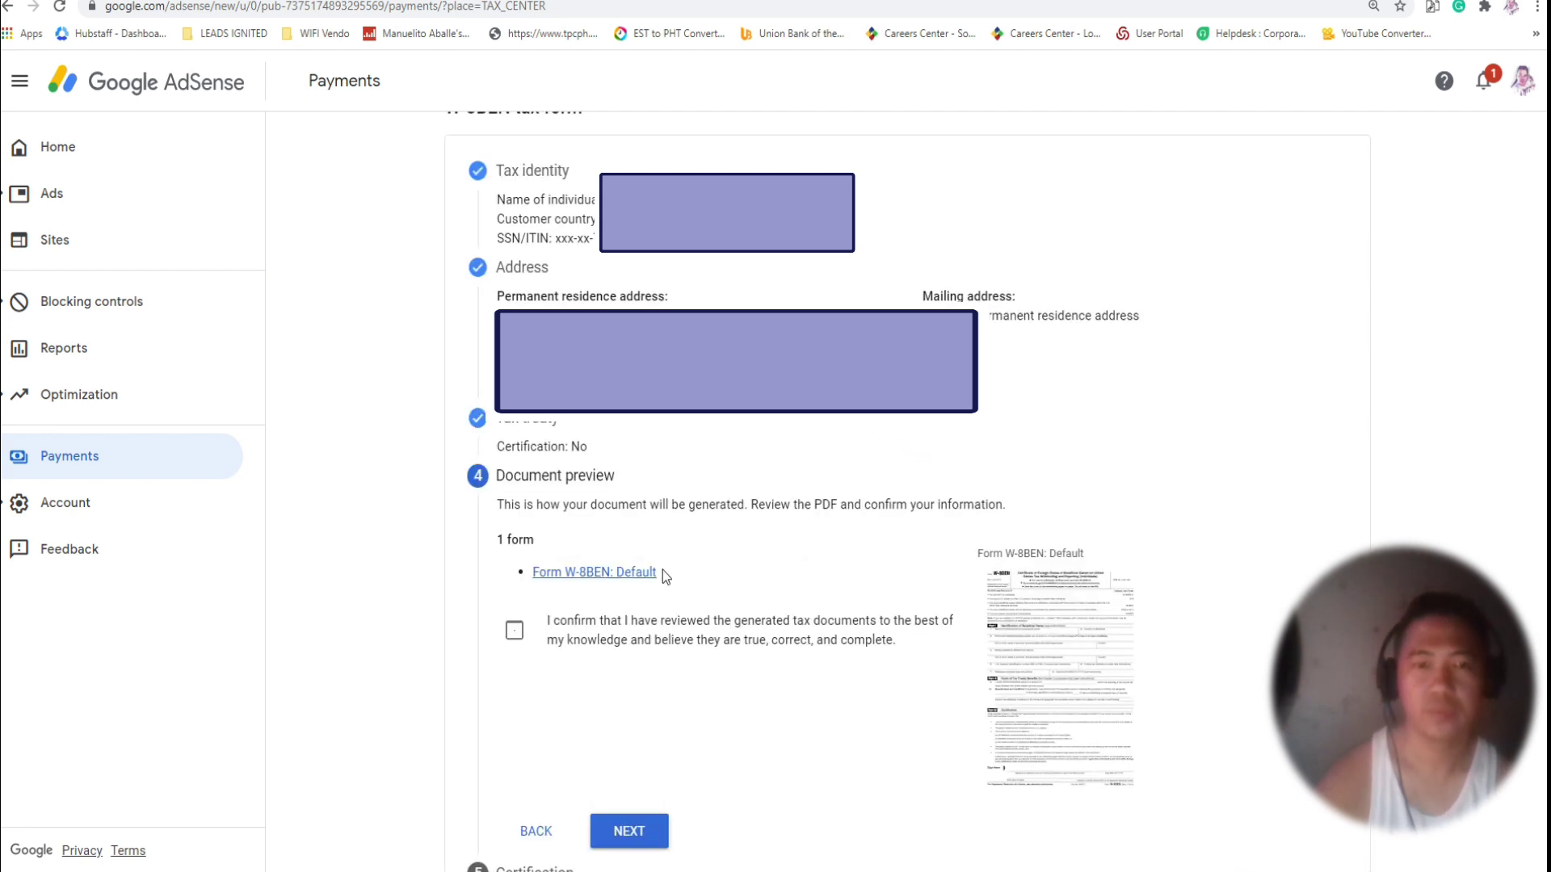
Open the Form W-8BEN preview thumbnail to review the generated PDF.
{"action": "scroll", "coordinate": [690, 513], "scroll_direction": "down", "scroll_amount": 1}
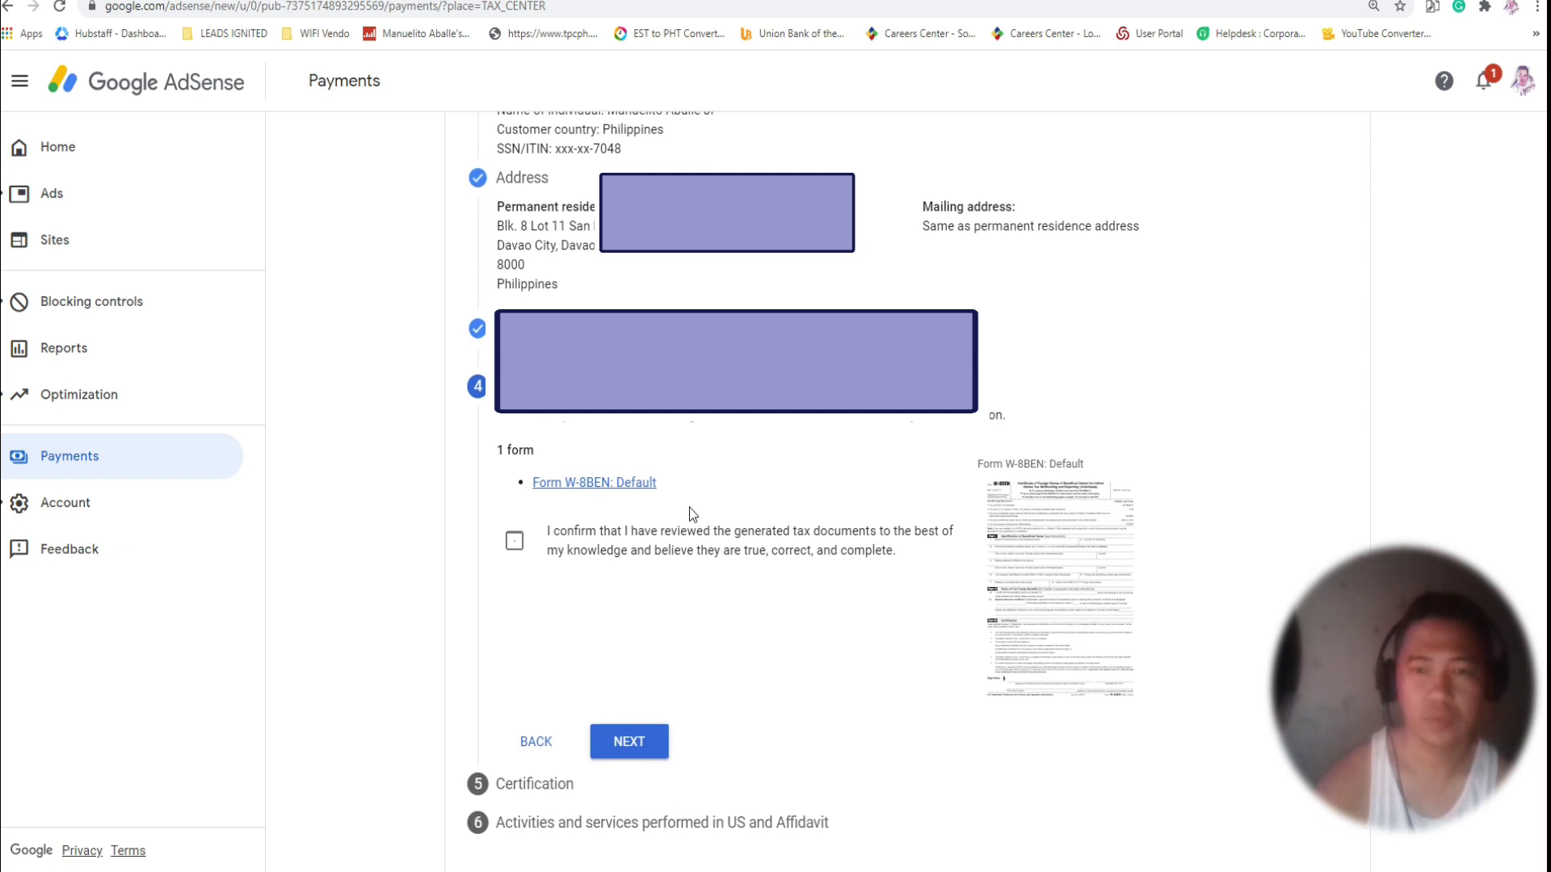
{"action": "left_click", "coordinate": [1027, 539]}
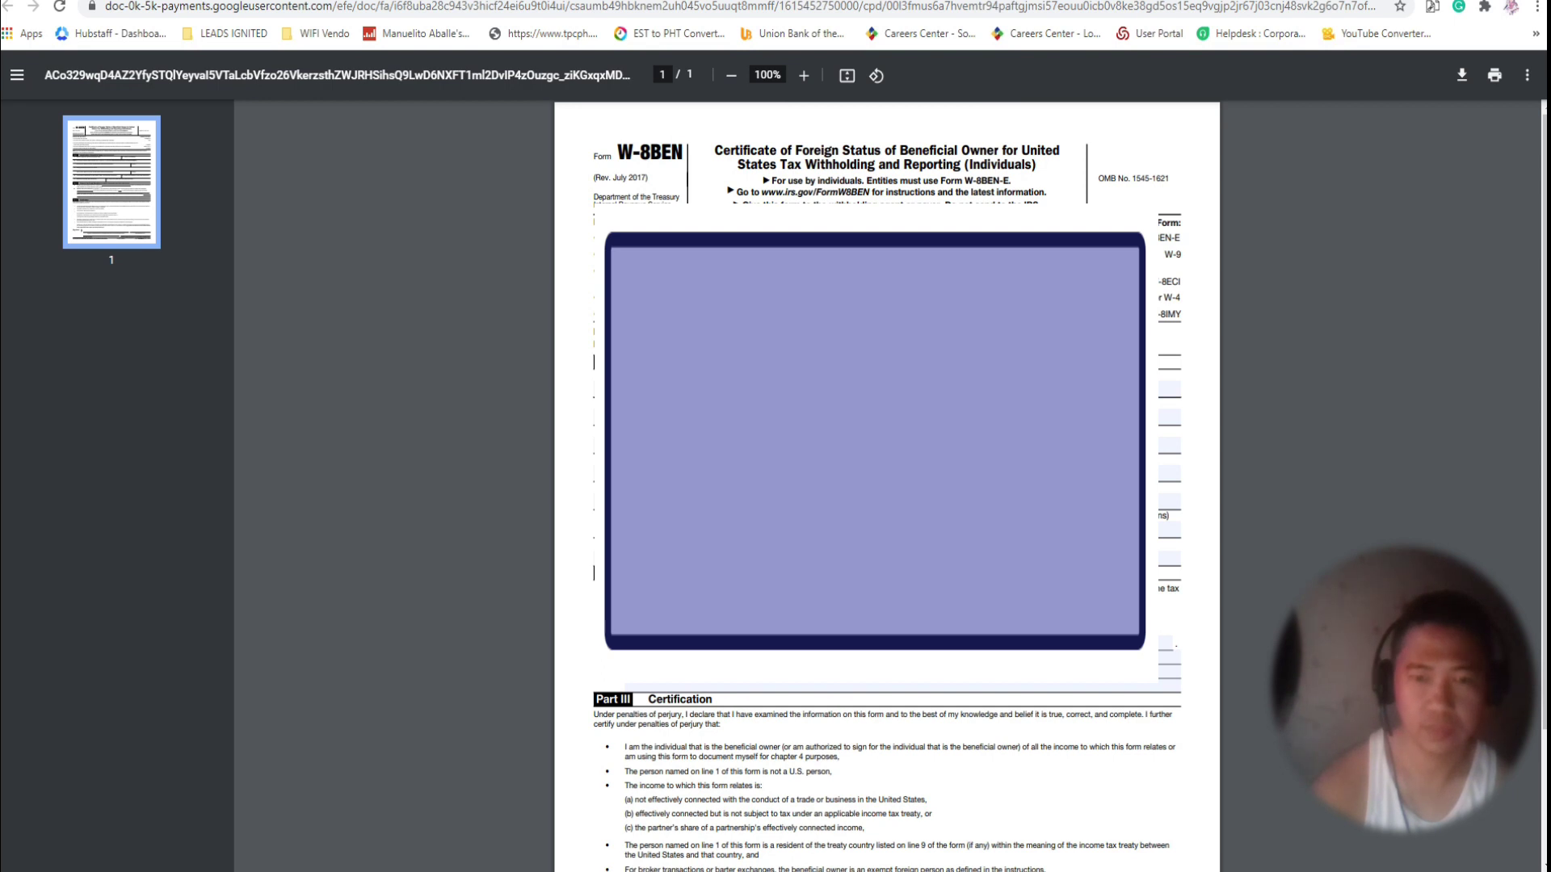
Review the W-8BEN PDF, reopening its tab after closing it by mistake.
{"action": "scroll", "coordinate": [886, 485], "scroll_direction": "down", "scroll_amount": 2}
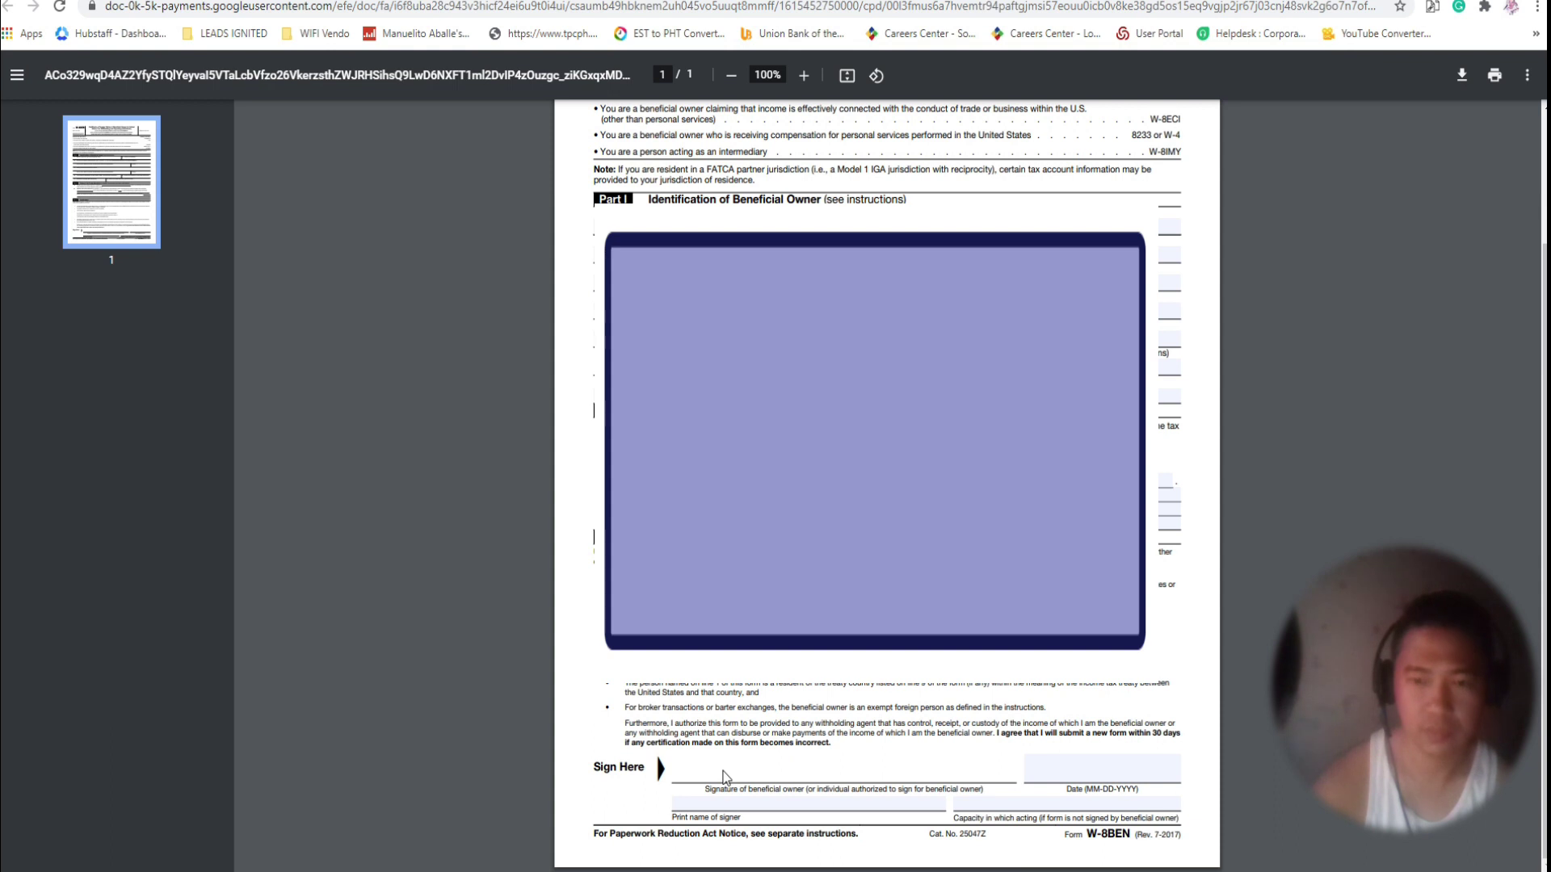
{"action": "scroll", "coordinate": [724, 776], "scroll_direction": "up", "scroll_amount": 2}
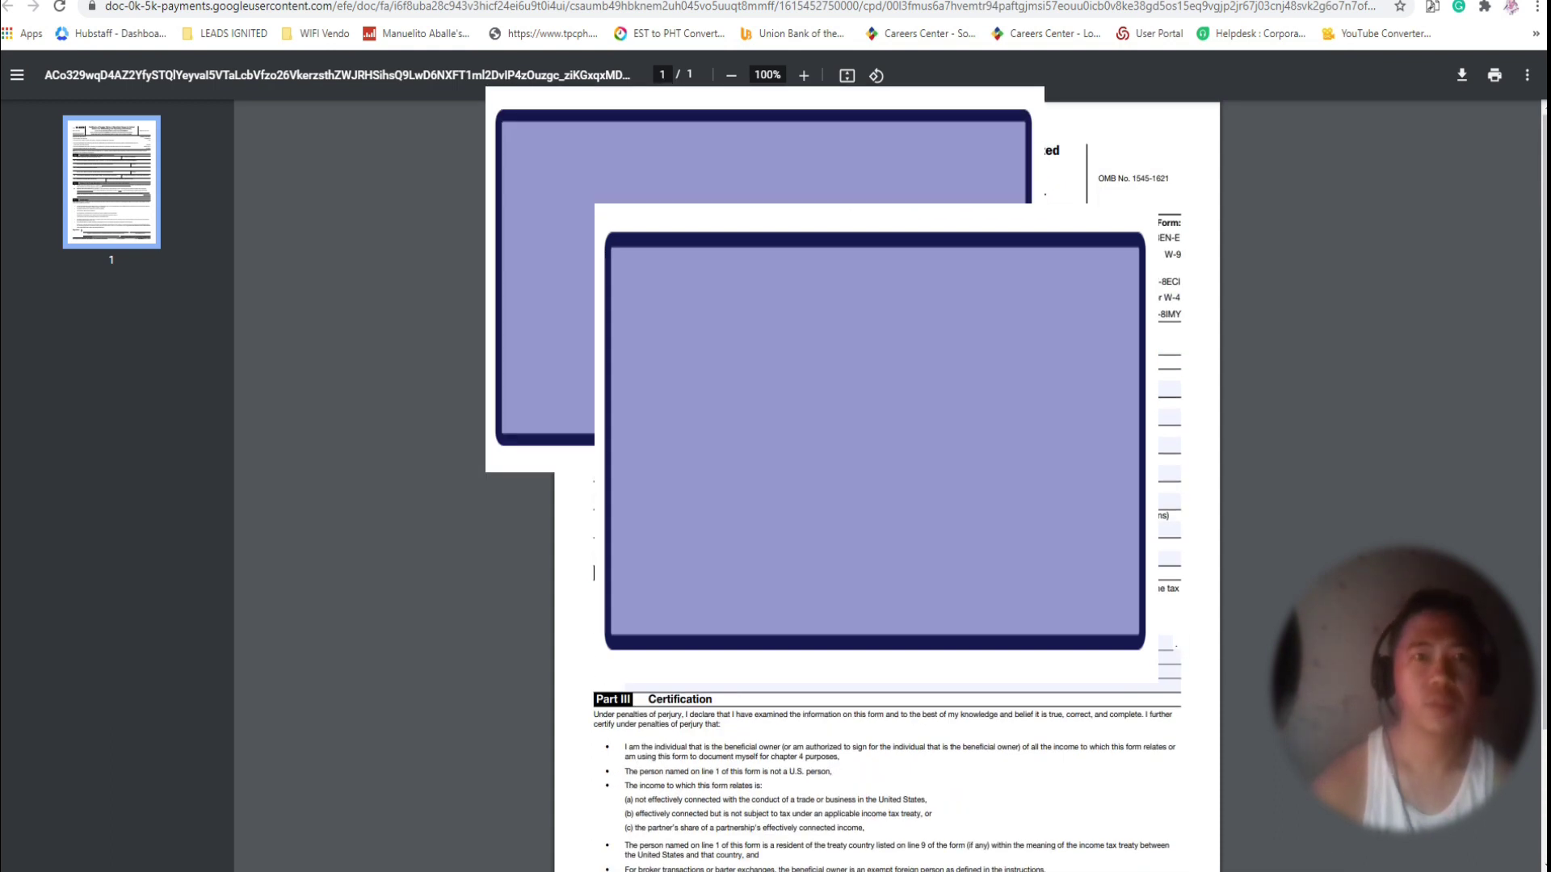
{"action": "key", "text": "ctrl+w"}
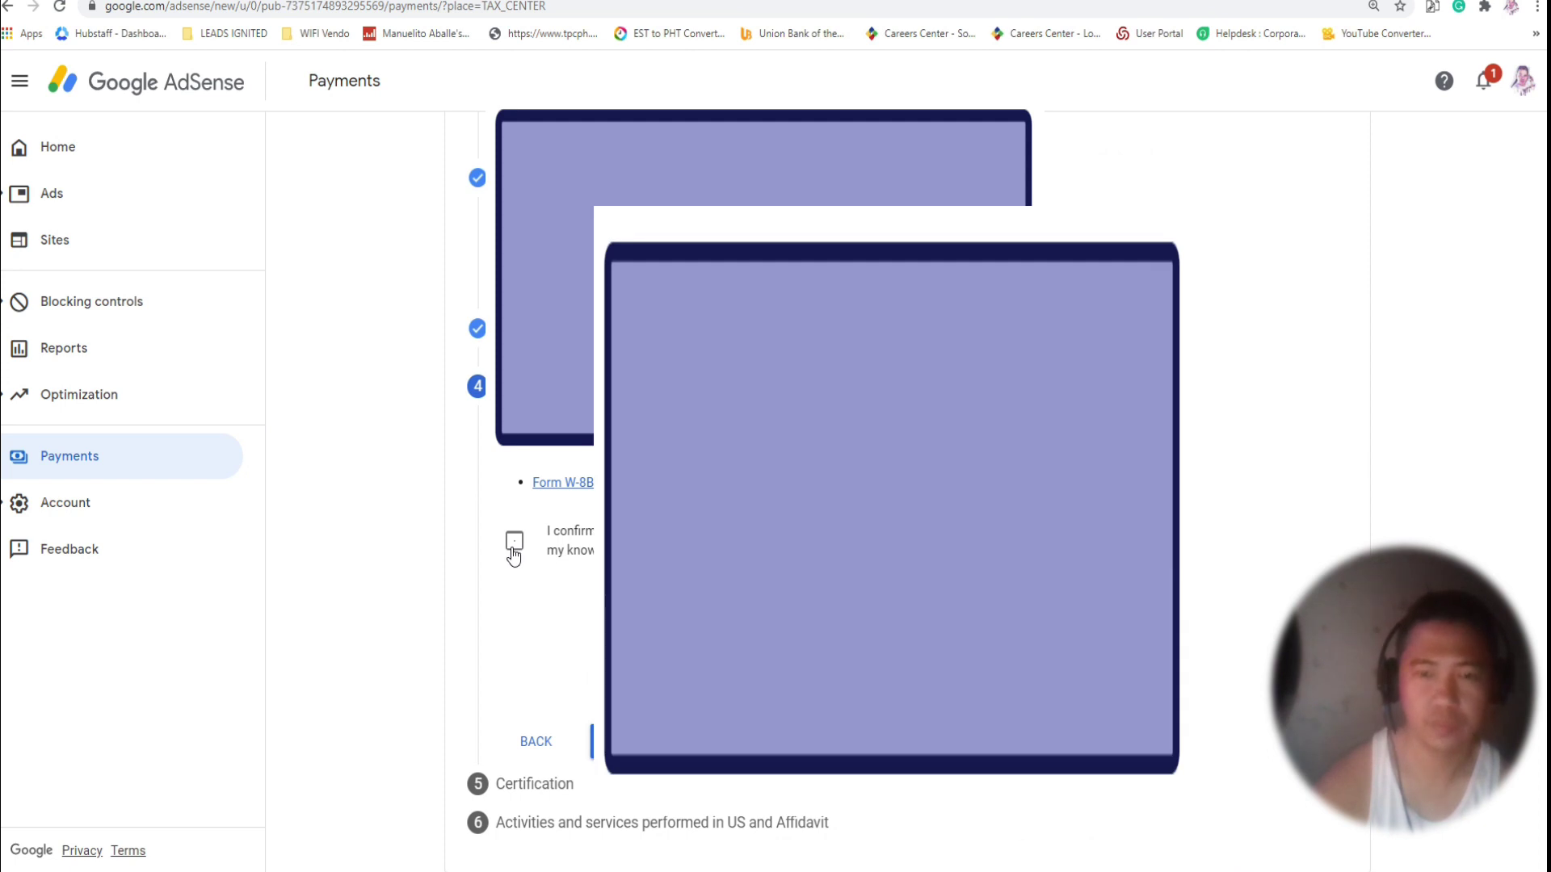
{"action": "key", "text": "ctrl+shift+t"}
Save the W-8BEN PDF with changes to the Desktop and return to AdSense.
{"action": "left_click", "coordinate": [1461, 76]}
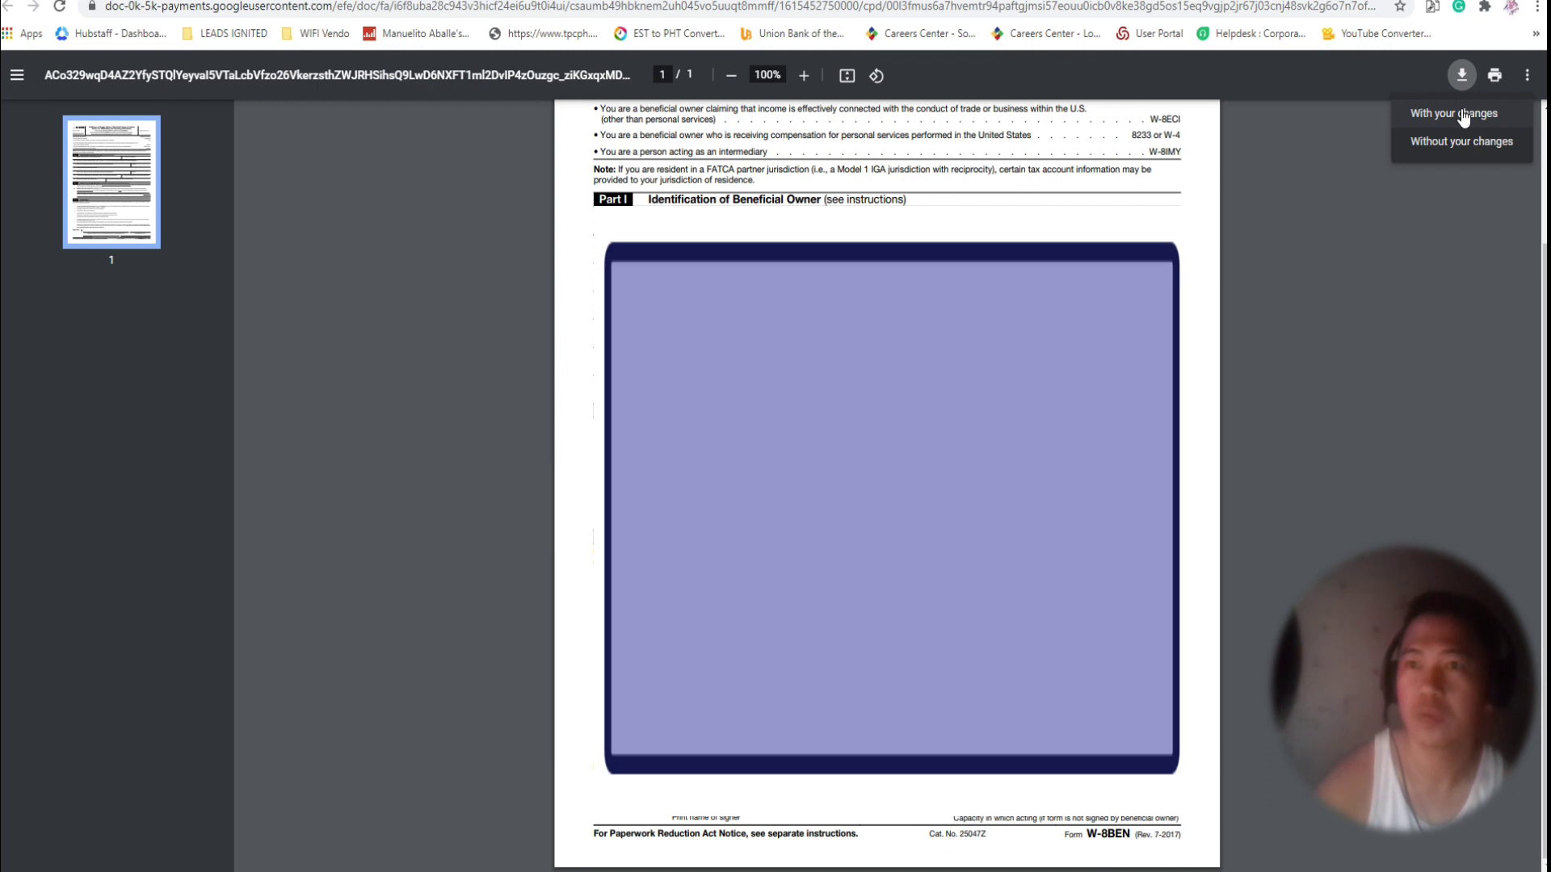
{"action": "left_click", "coordinate": [1464, 115]}
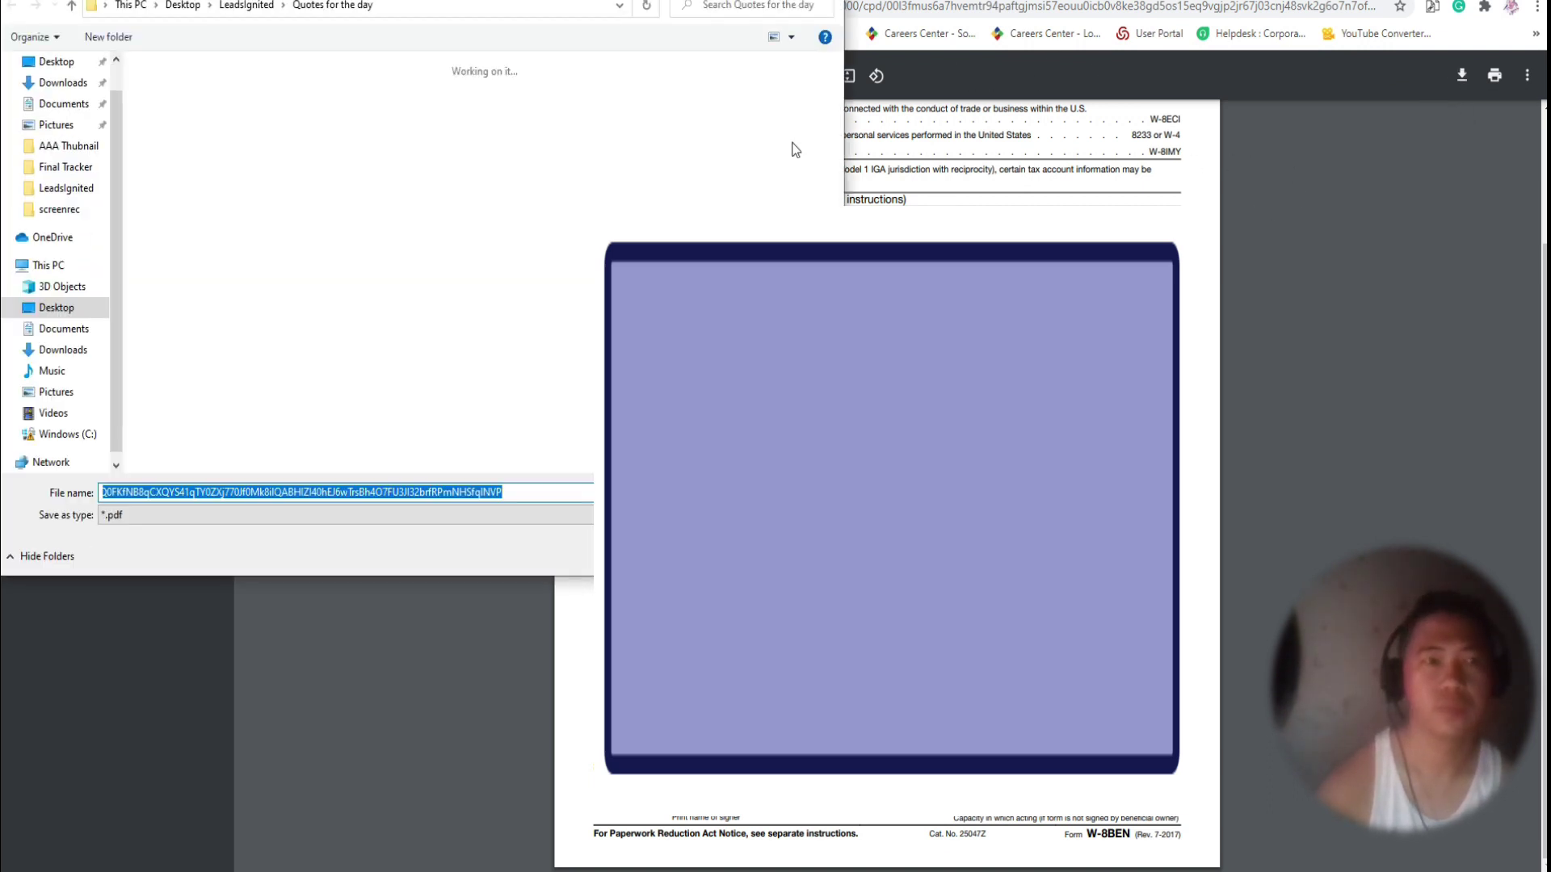
{"action": "left_click", "coordinate": [58, 63]}
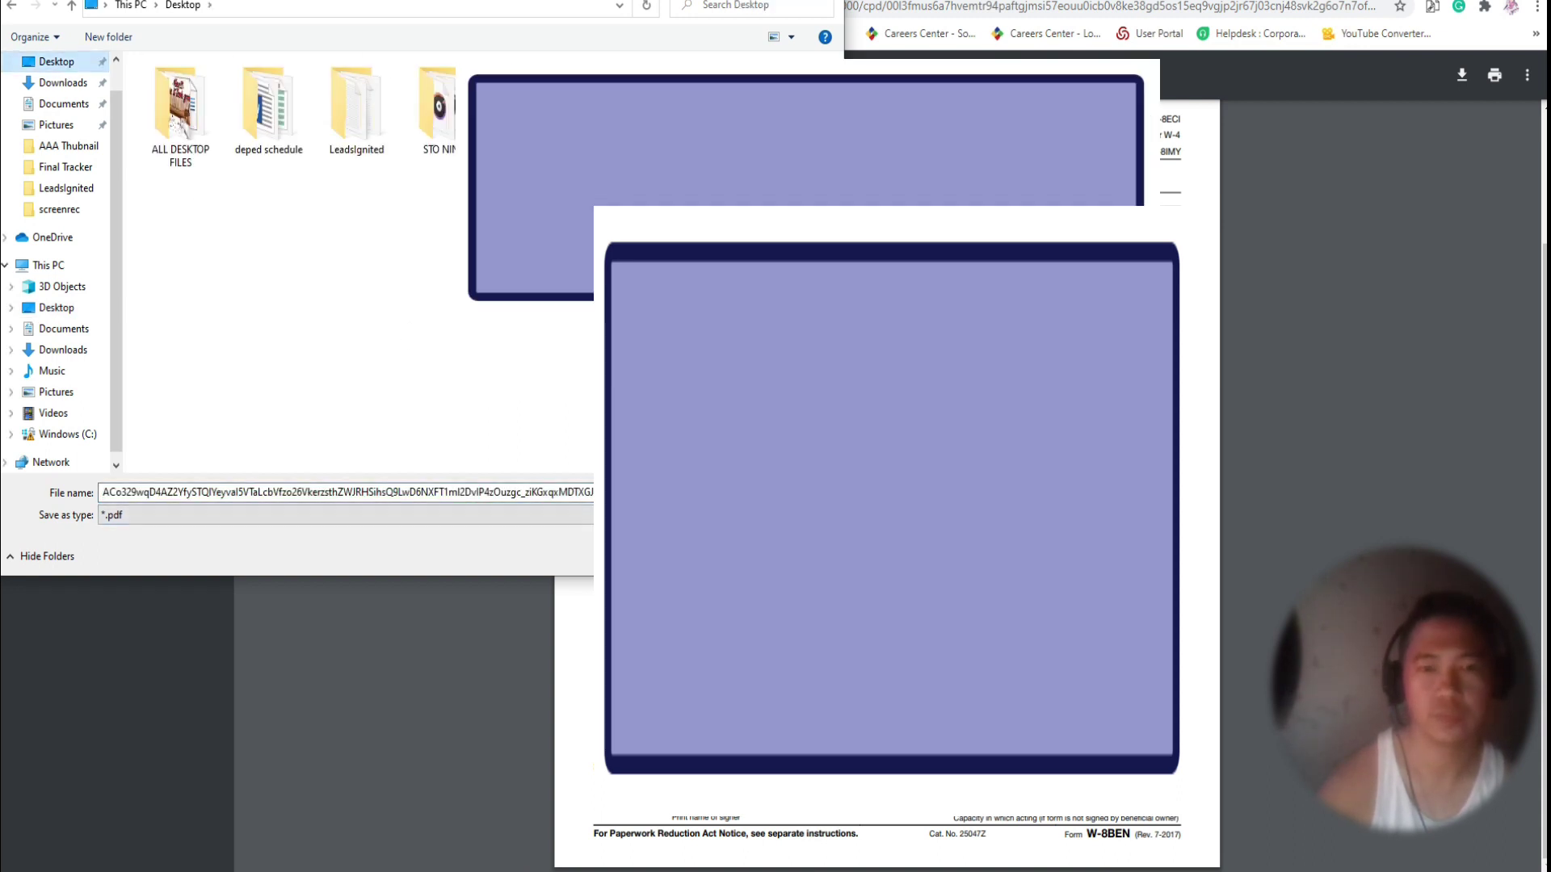
{"action": "key", "text": "Return"}
{"action": "key", "text": "ctrl+w"}
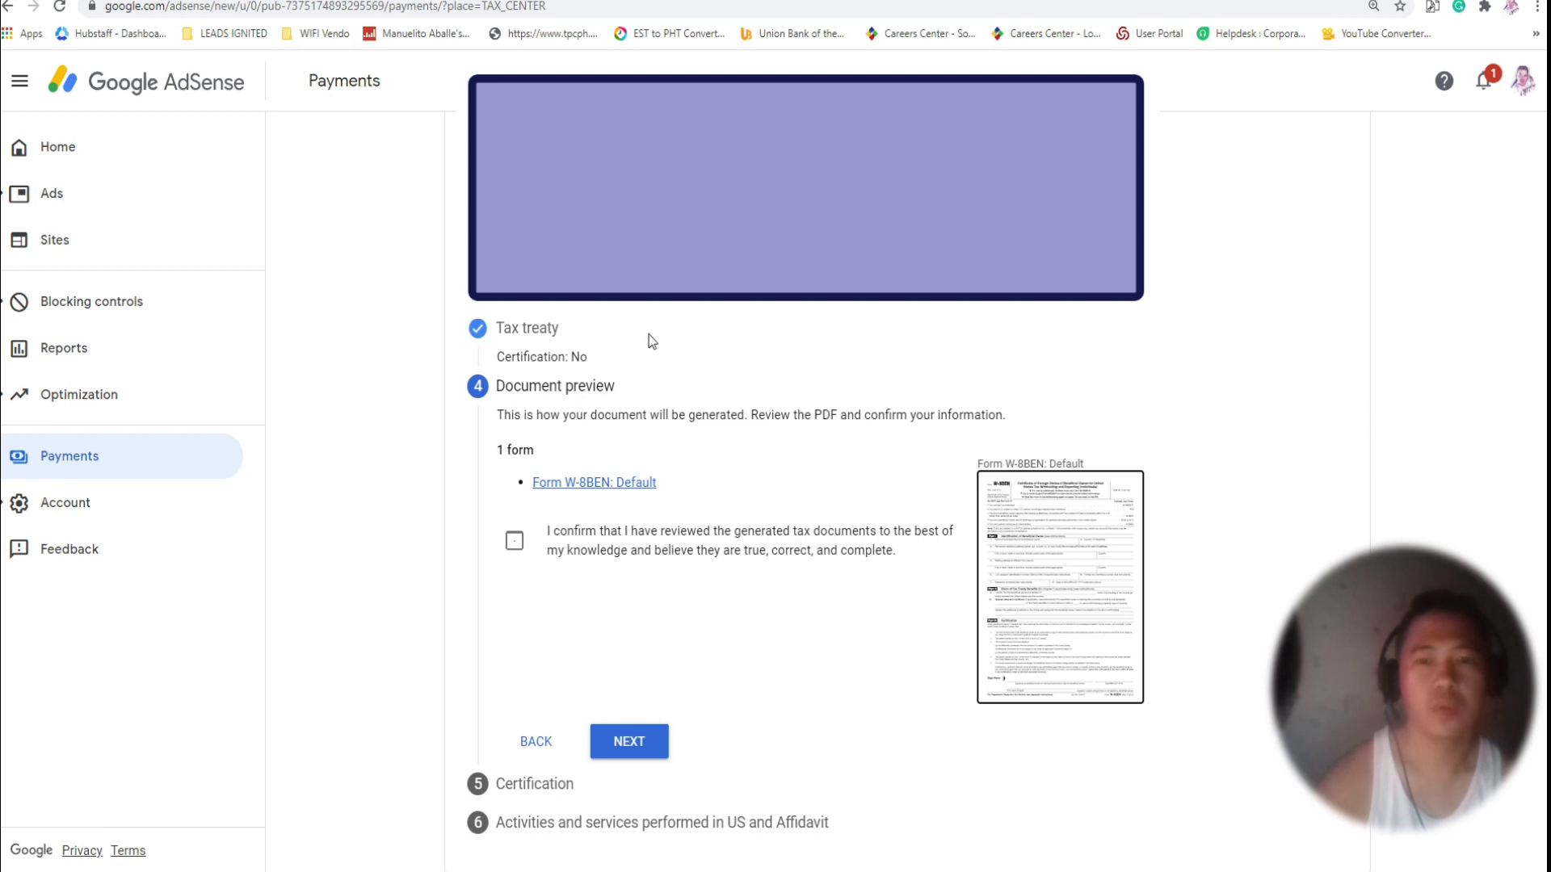
Confirm the document review, sign the certification as the listed person, and continue.
{"action": "left_click", "coordinate": [515, 541]}
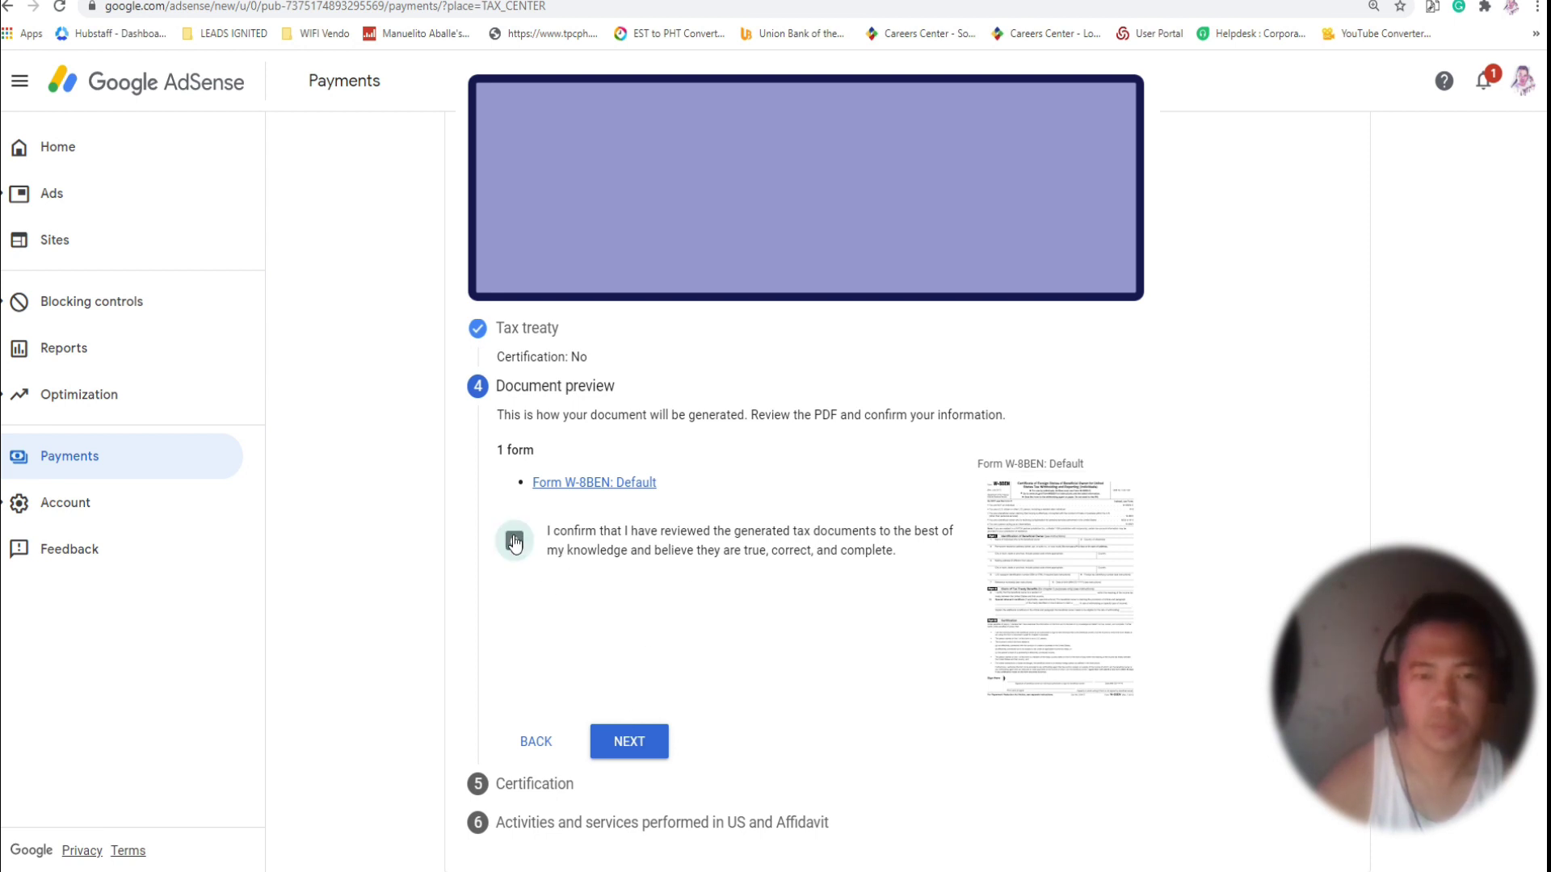
{"action": "left_click", "coordinate": [629, 742]}
{"action": "left_click", "coordinate": [1090, 602]}
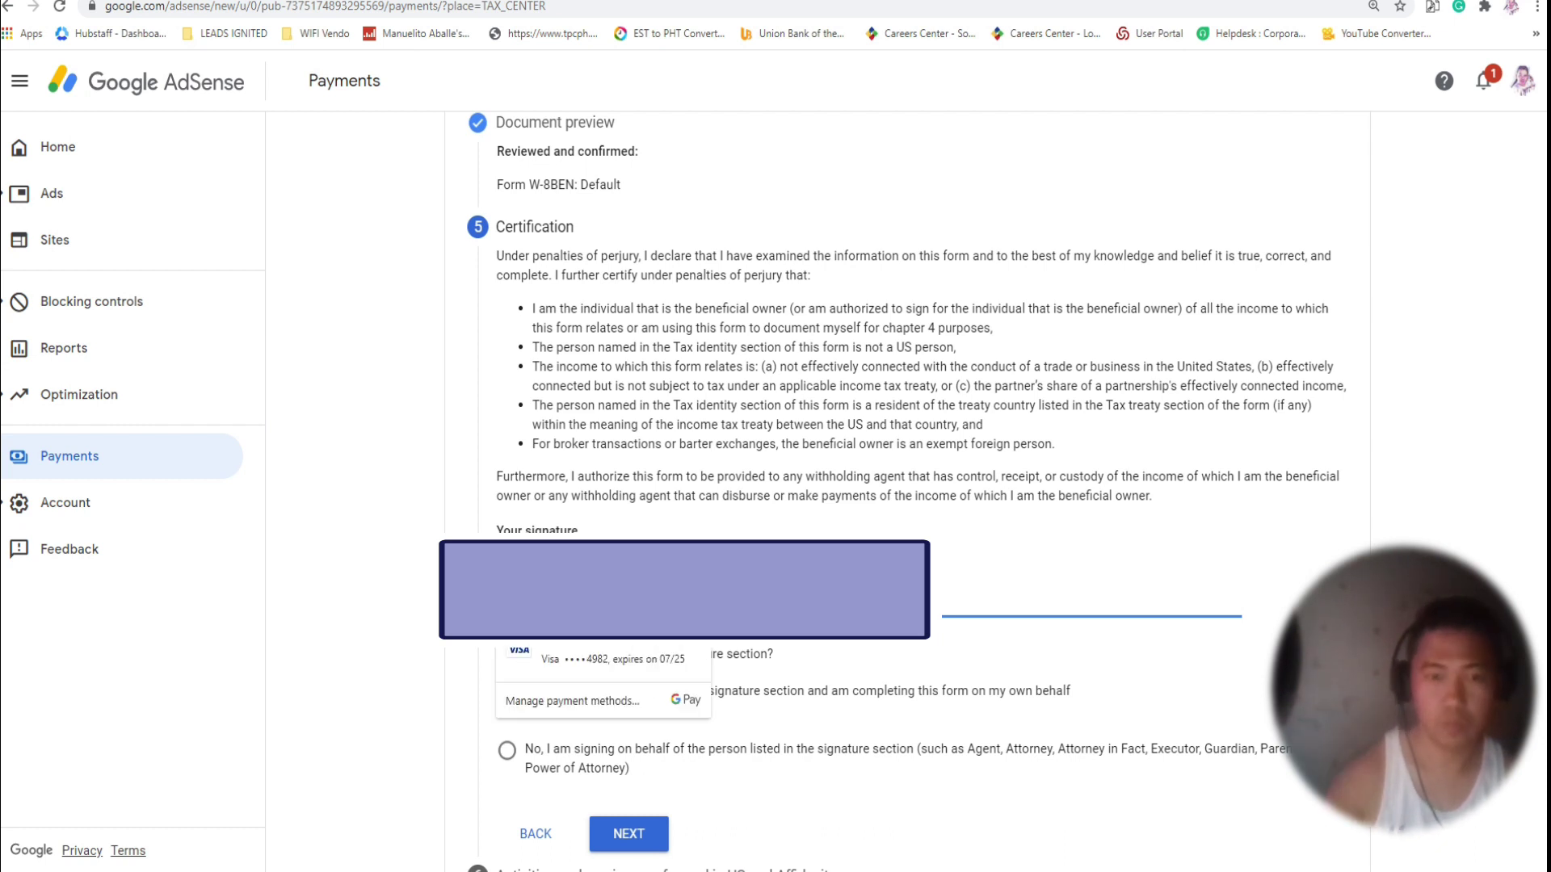
{"action": "left_click", "coordinate": [640, 521]}
{"action": "scroll", "coordinate": [639, 521], "scroll_direction": "down", "scroll_amount": 1}
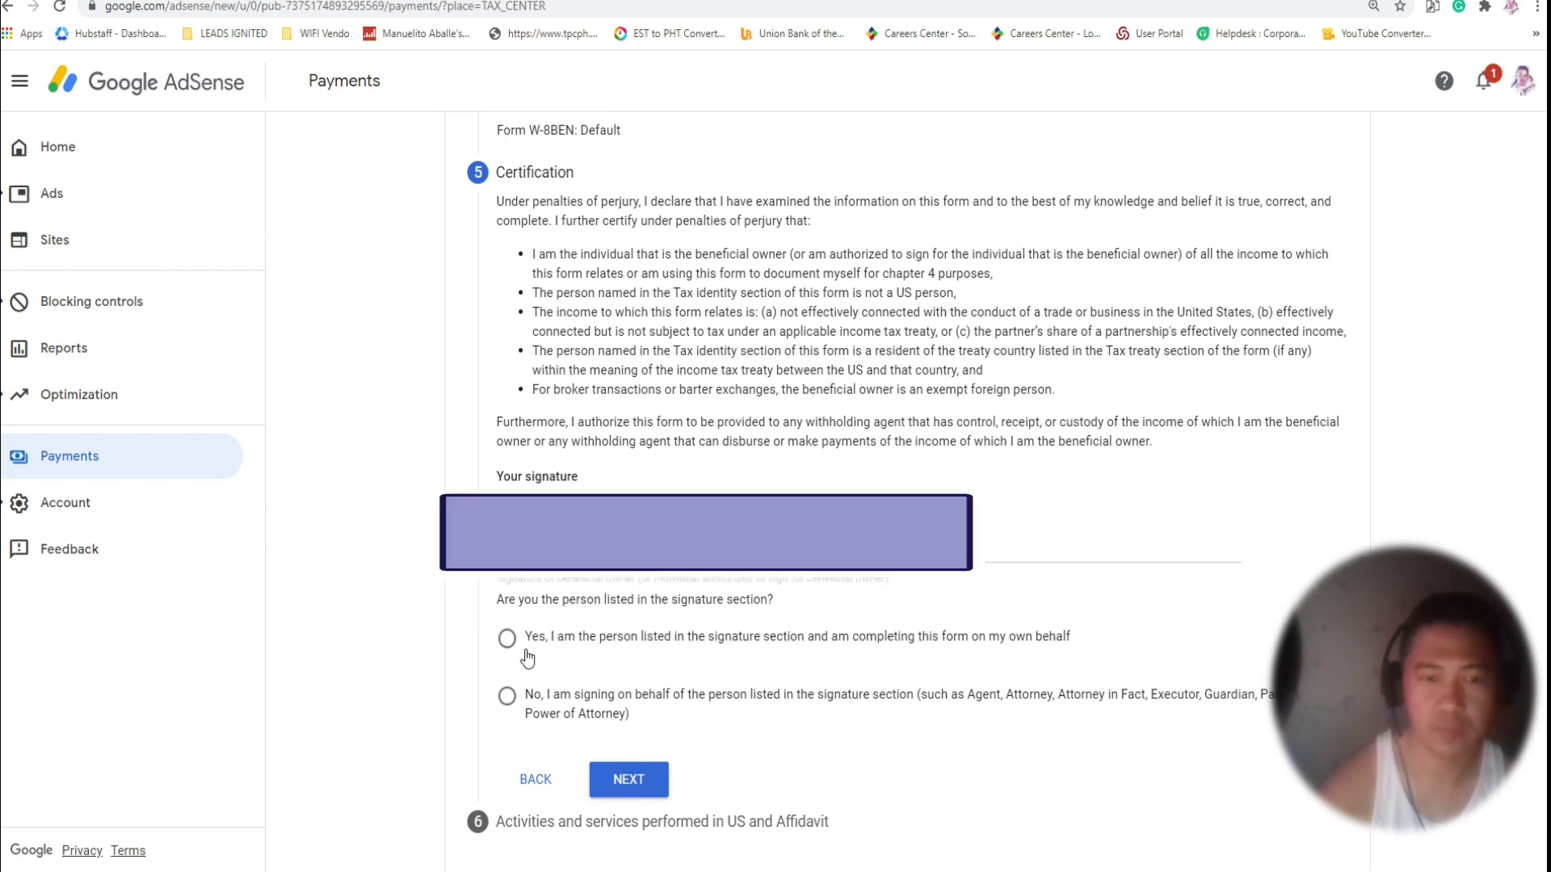
{"action": "left_click", "coordinate": [511, 646]}
{"action": "left_click", "coordinate": [630, 774]}
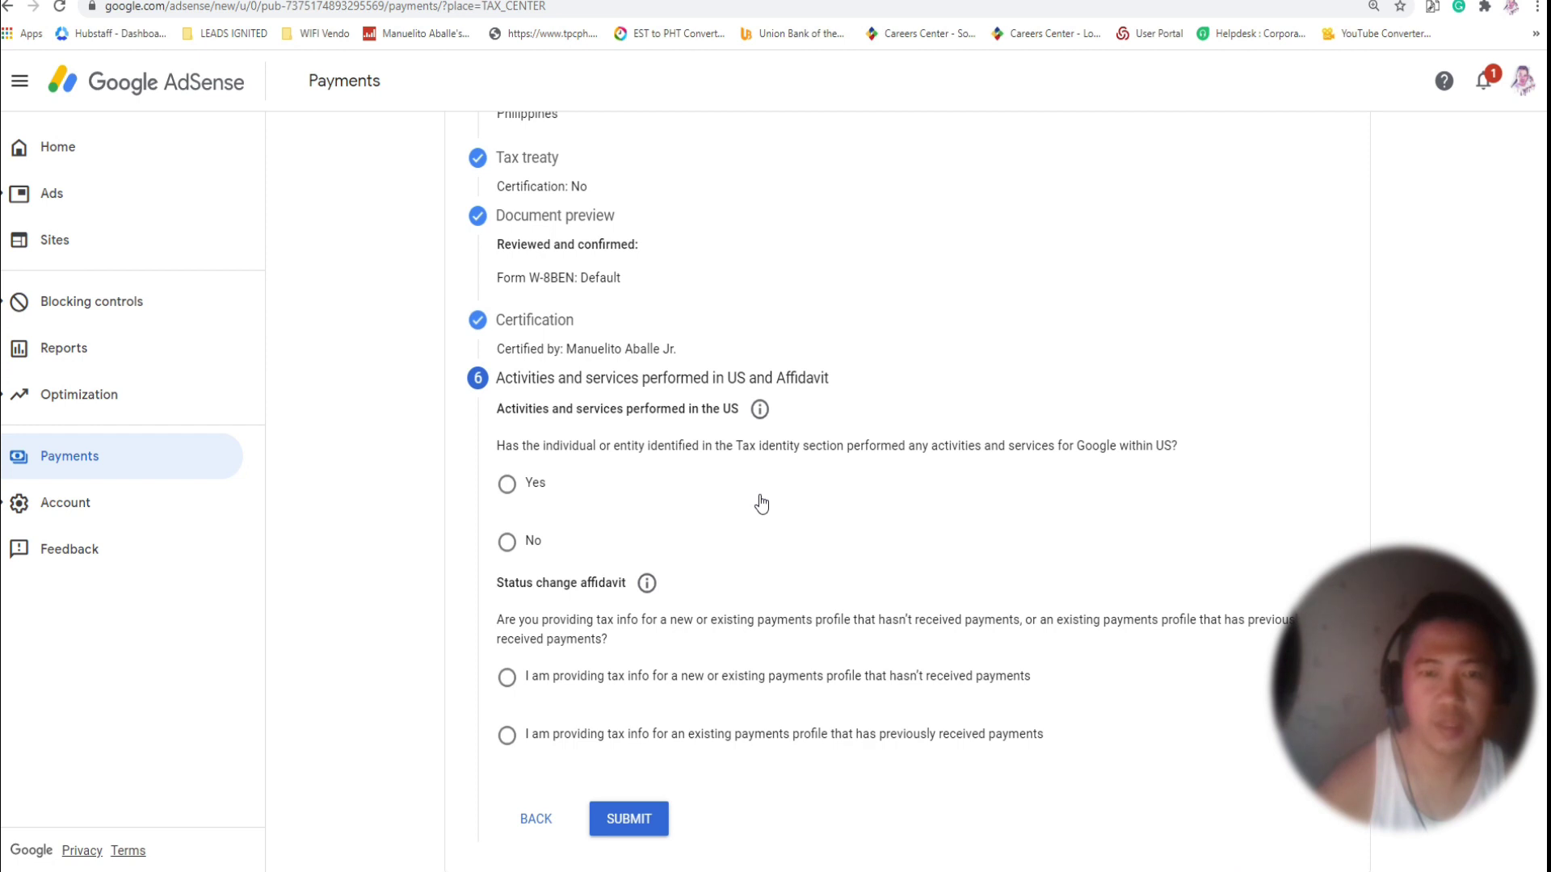
Answer Yes to US activities, choose the no-payments-received affidavit, and submit the W-8BEN.
{"action": "left_click", "coordinate": [507, 485]}
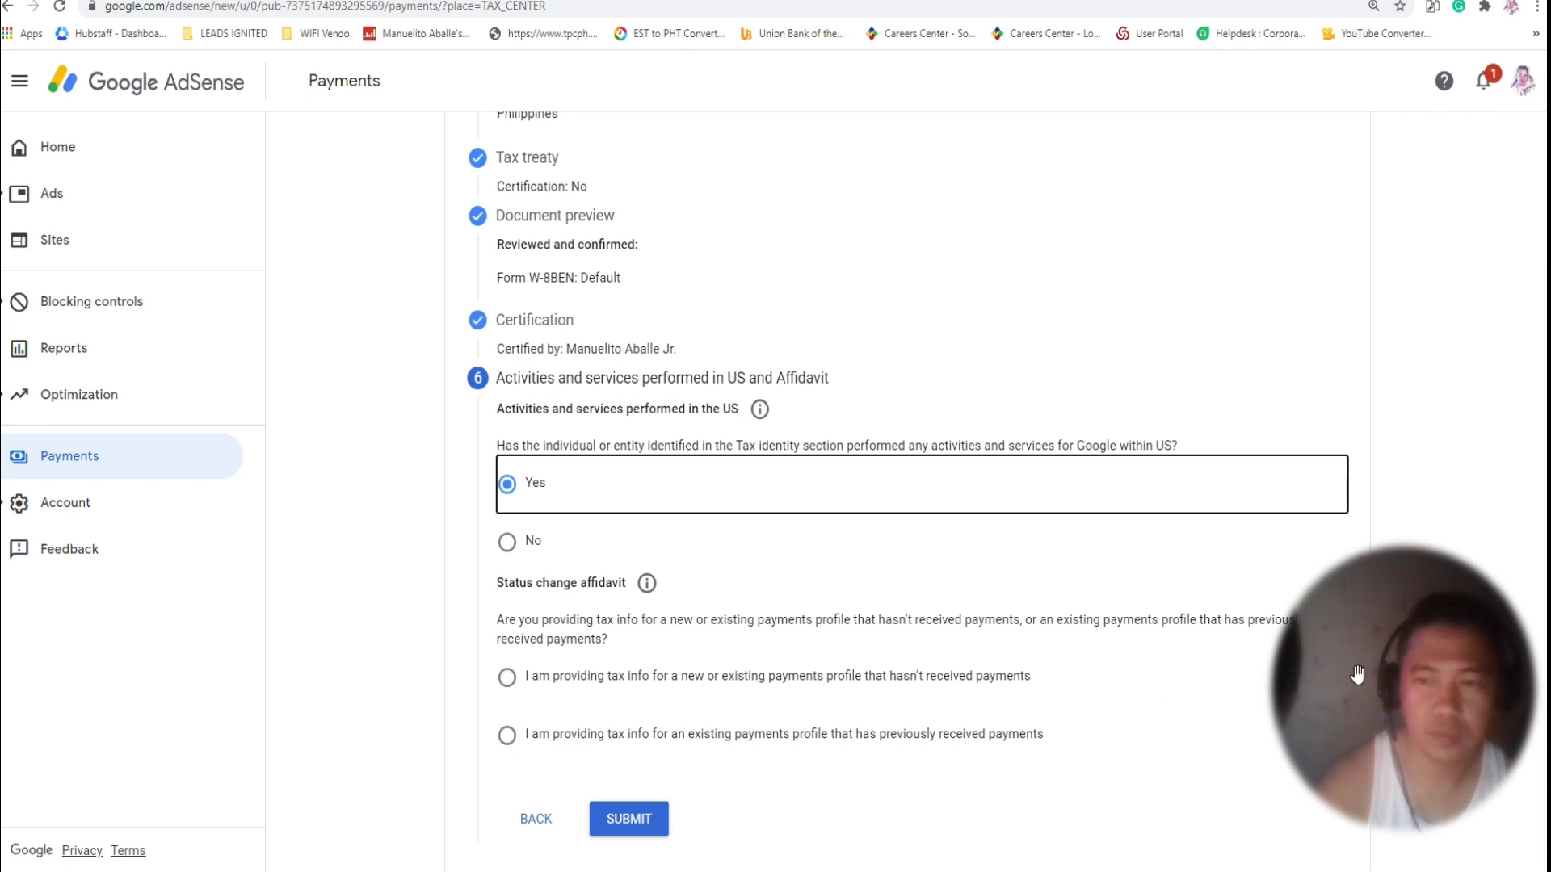
{"action": "left_click_drag", "start_coordinate": [1442, 686], "coordinate": [1438, 721]}
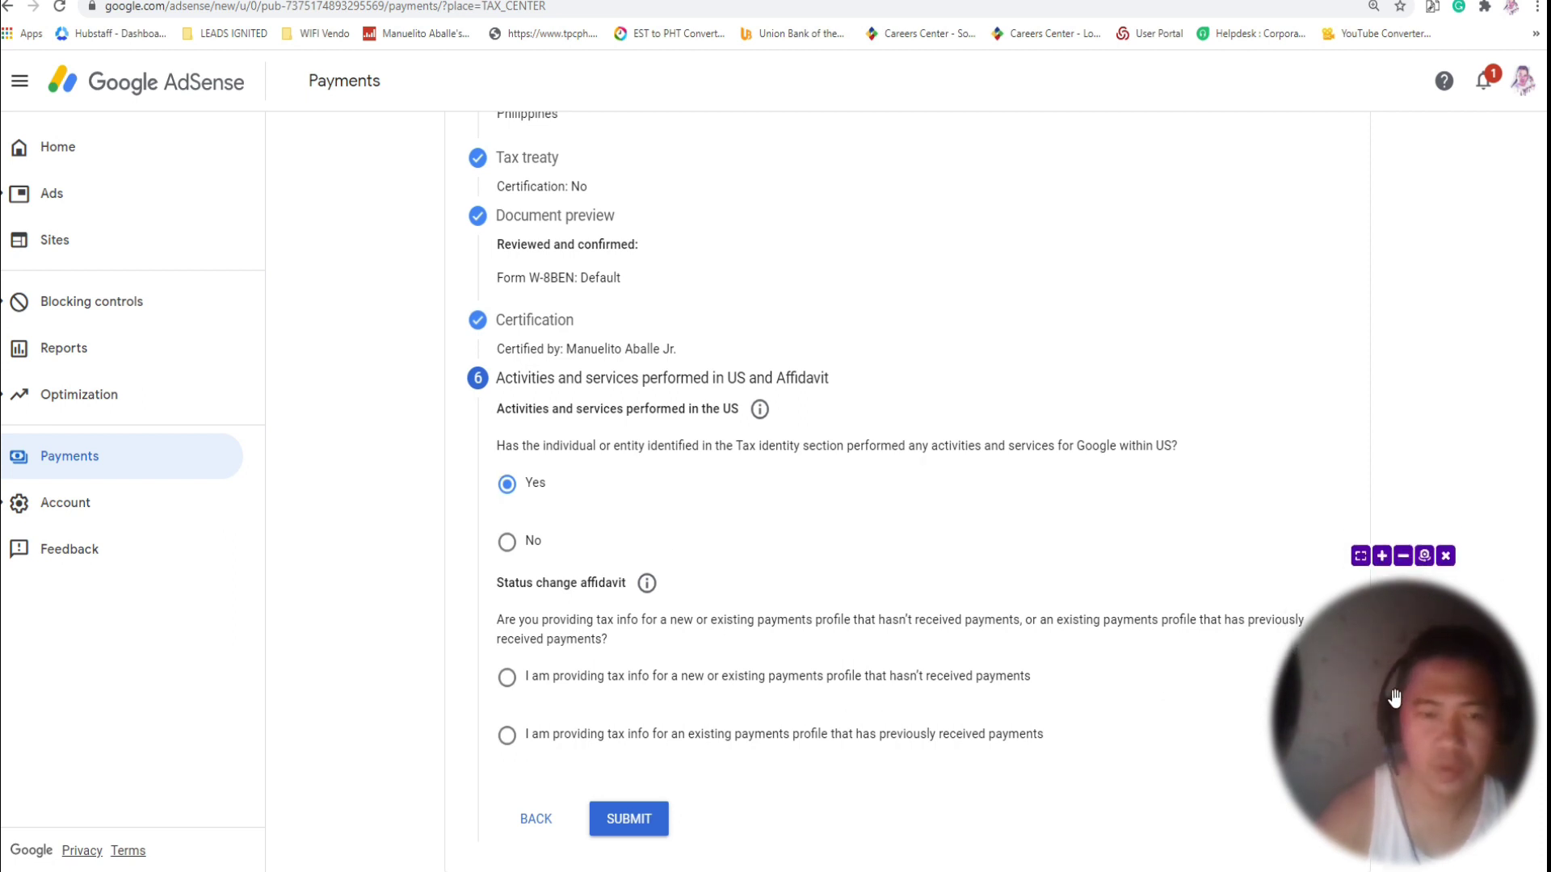
{"action": "left_click", "coordinate": [507, 678]}
{"action": "left_click", "coordinate": [628, 821]}
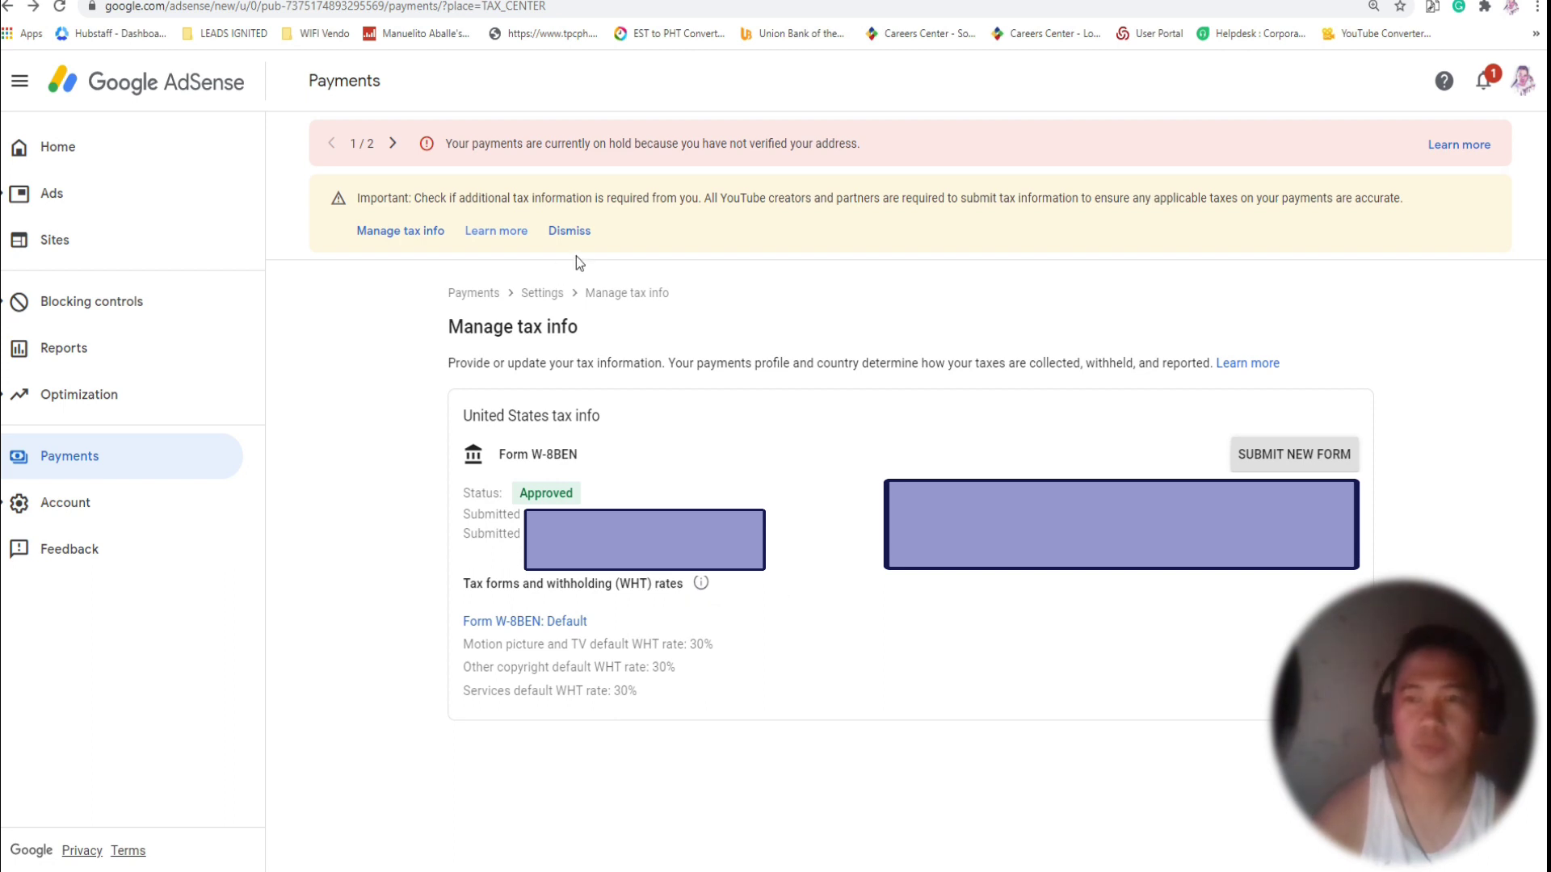
Dismiss the yellow tax notice banner and go to the AdSense Home dashboard.
{"action": "left_click", "coordinate": [574, 232]}
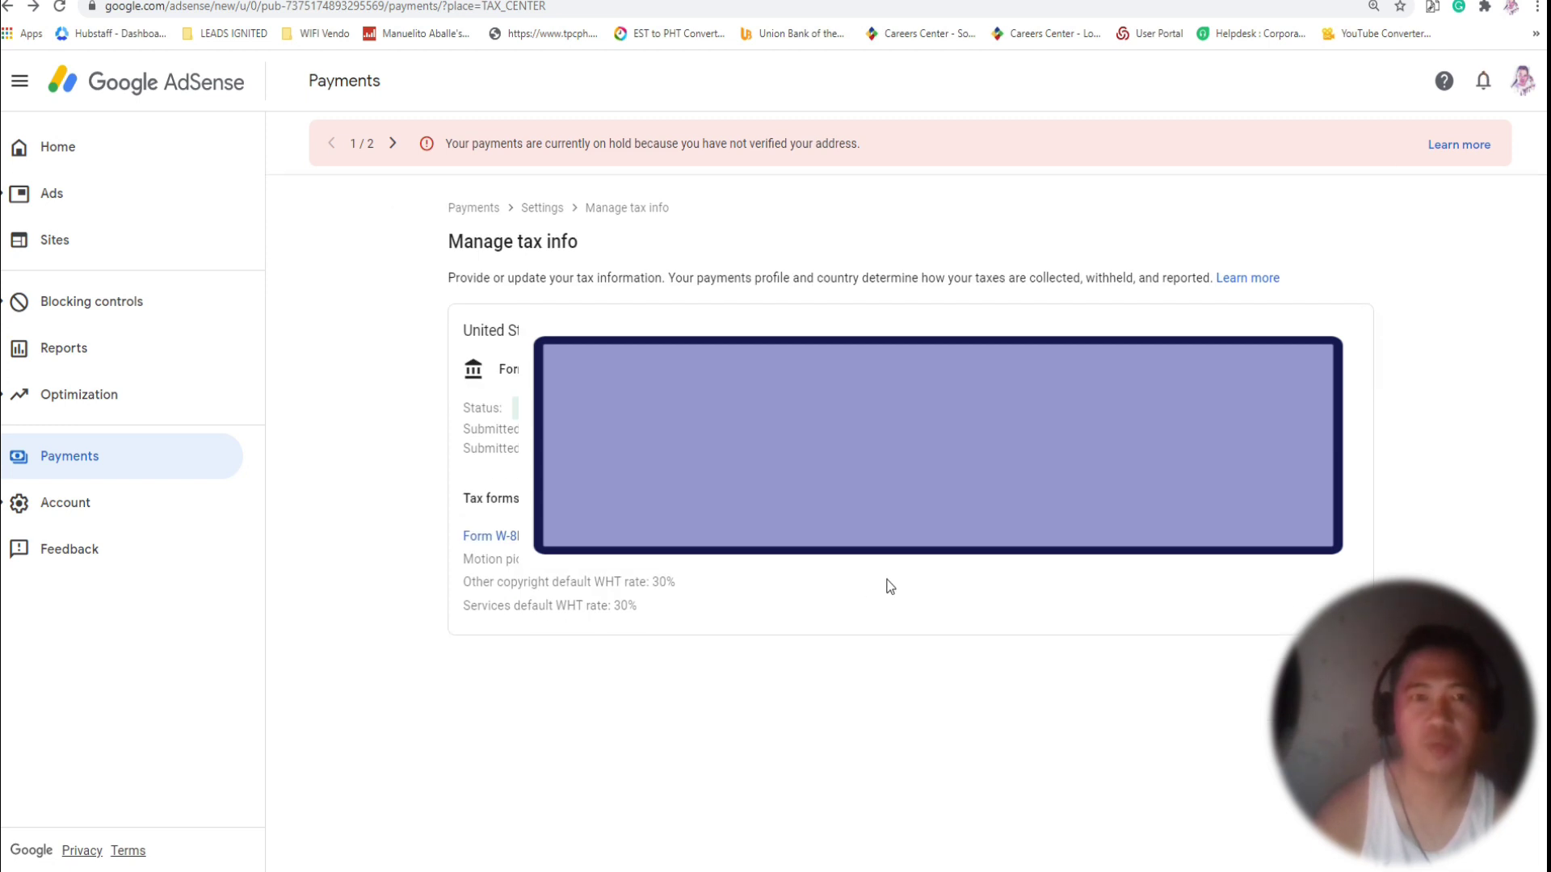
{"action": "left_click", "coordinate": [66, 156]}
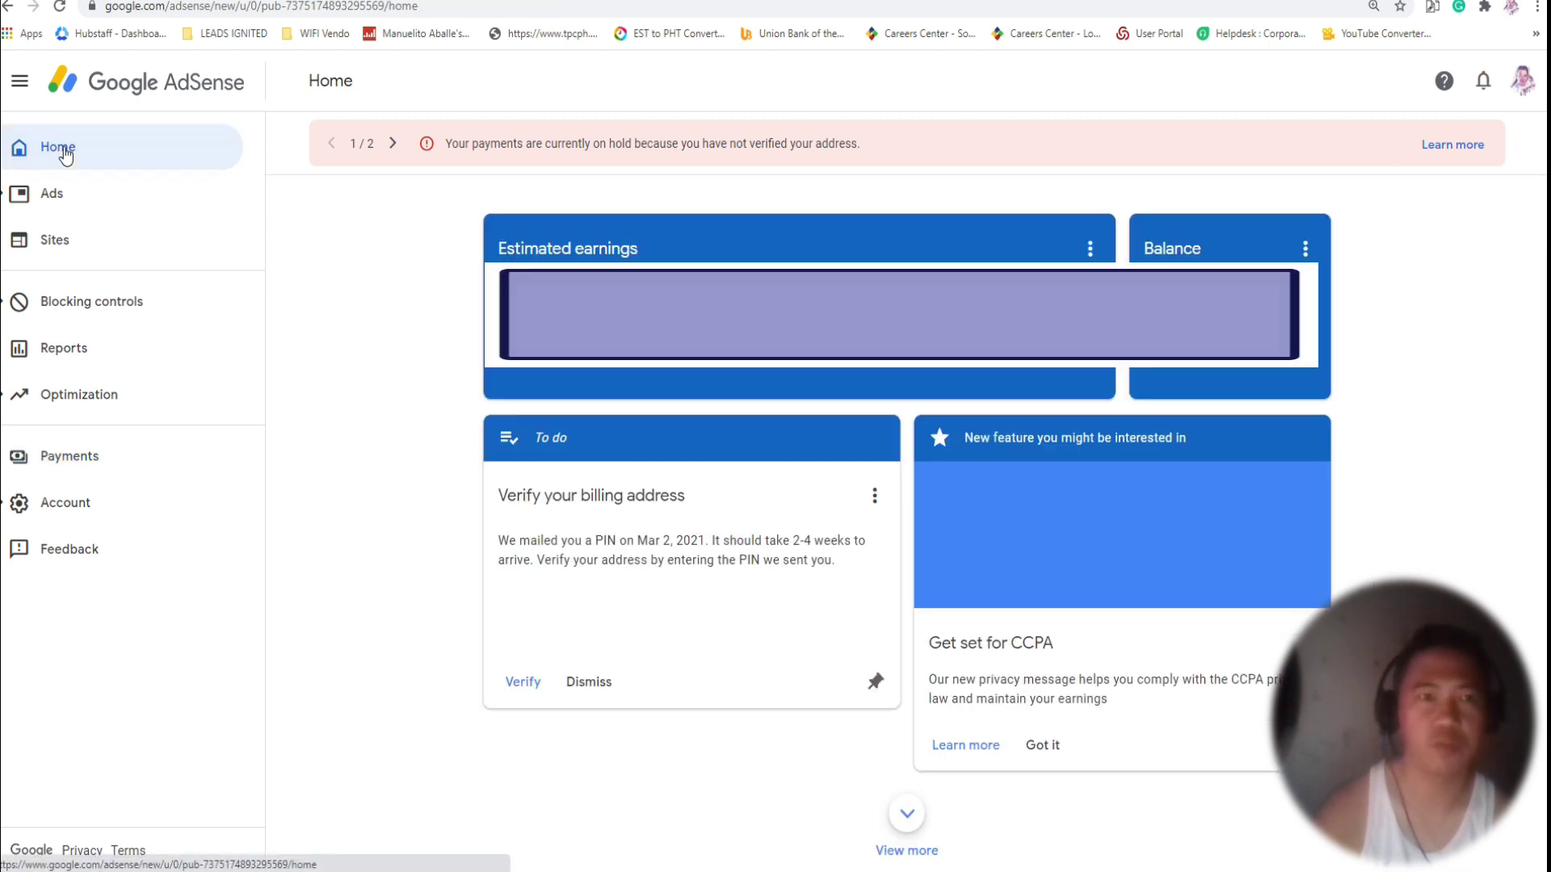